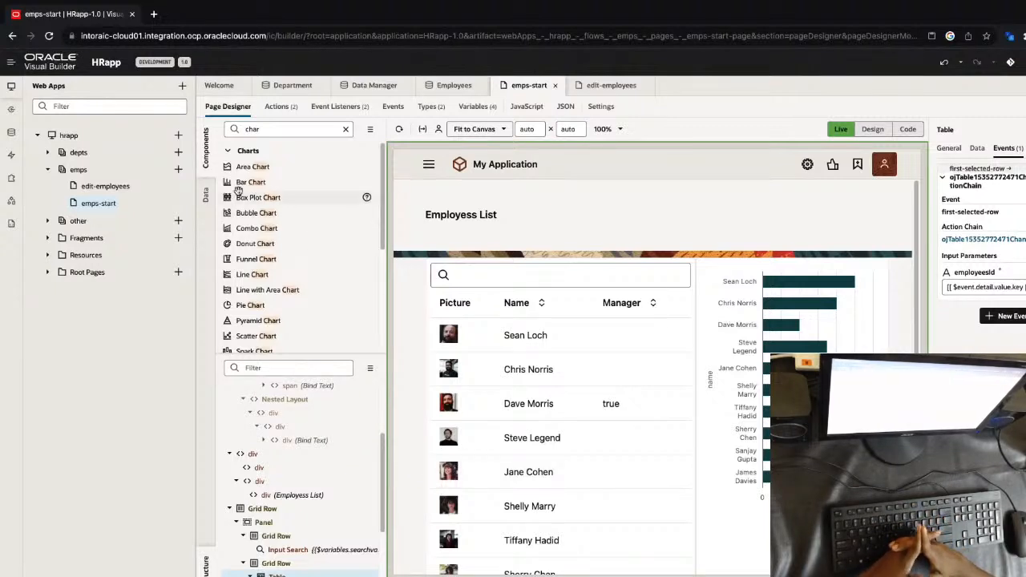
Open the depts-start page and list the available business objects in its data palette
left_click(48, 152)
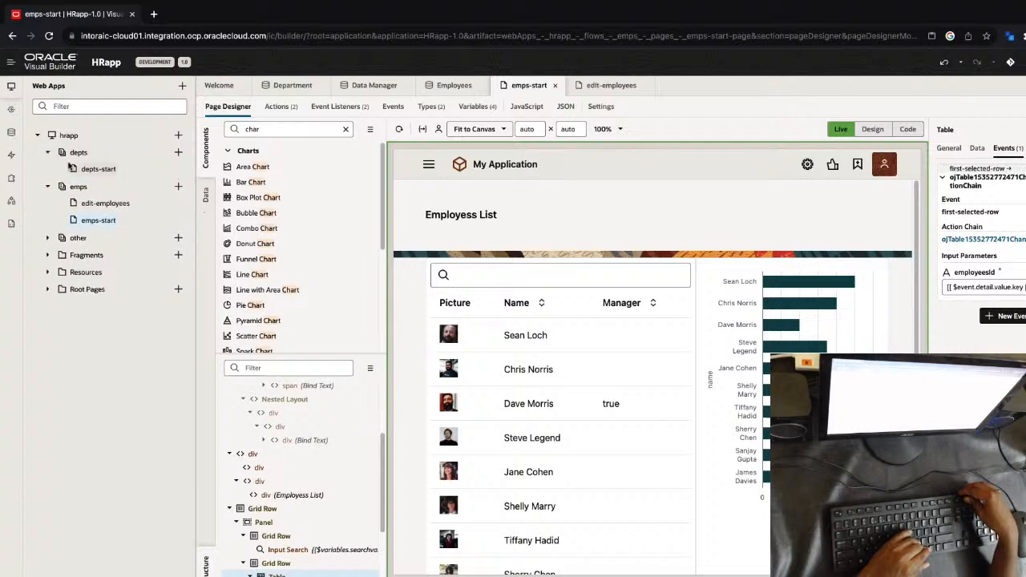
left_click(92, 169)
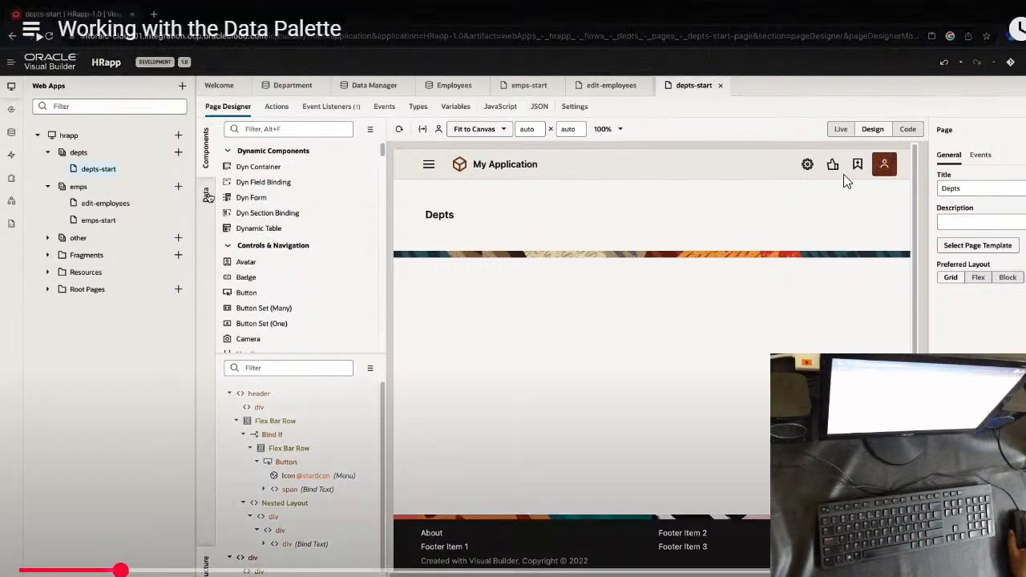
left_click(207, 195)
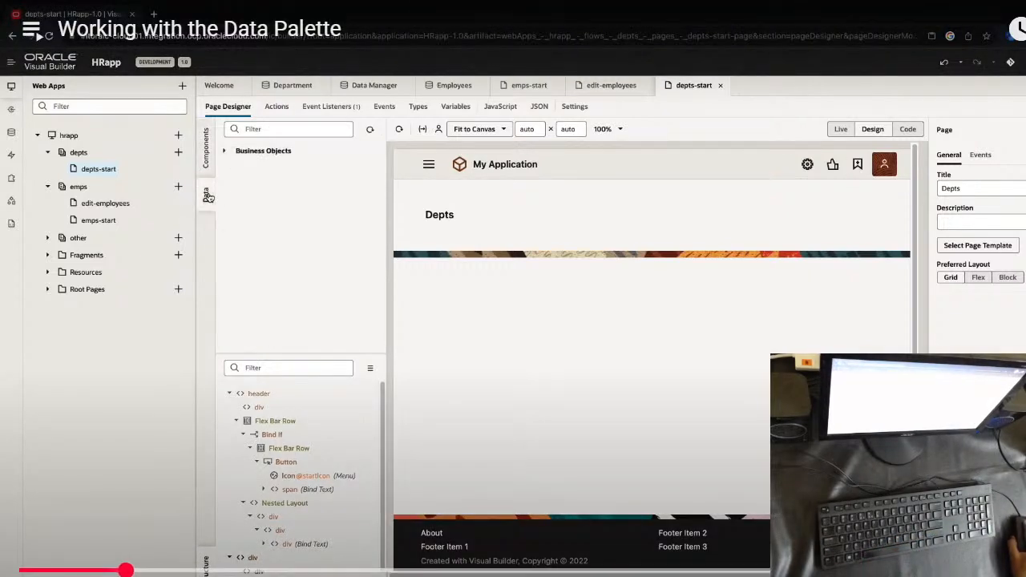
left_click(227, 152)
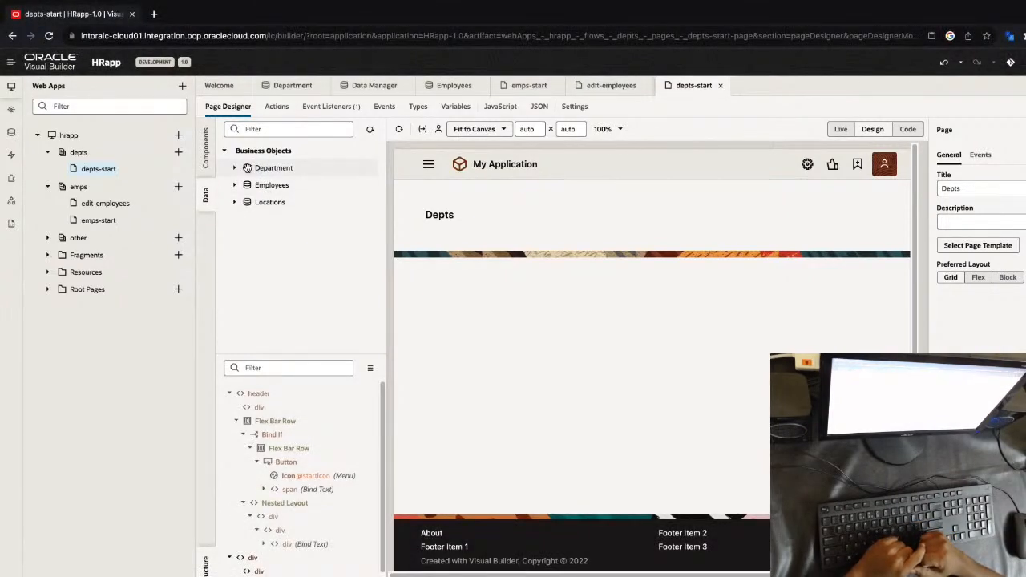
Add the Department business object to the page as a non-dynamic table with columns id, department and maxSalary
left_click_drag(248, 168, 452, 297)
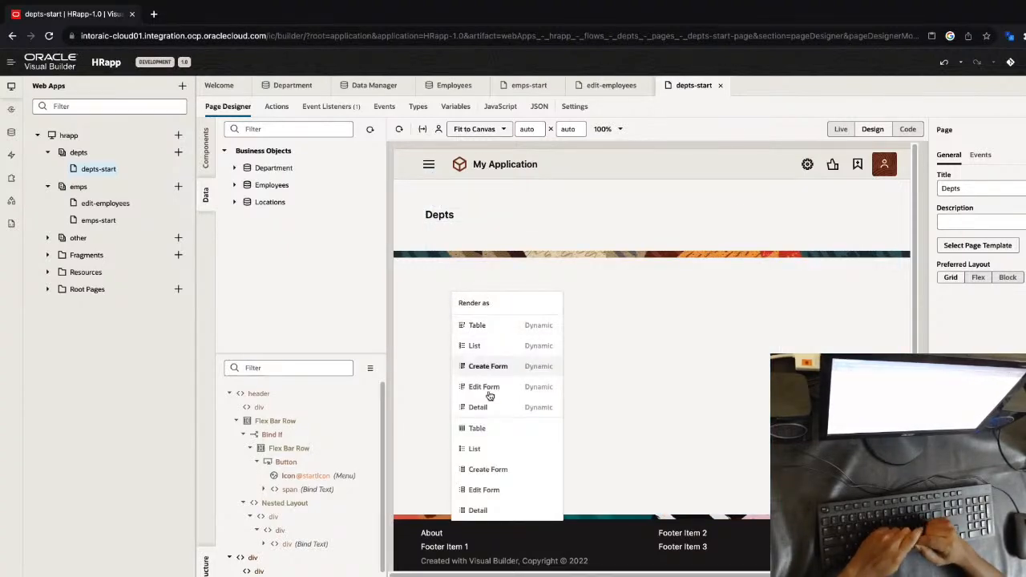
left_click(502, 431)
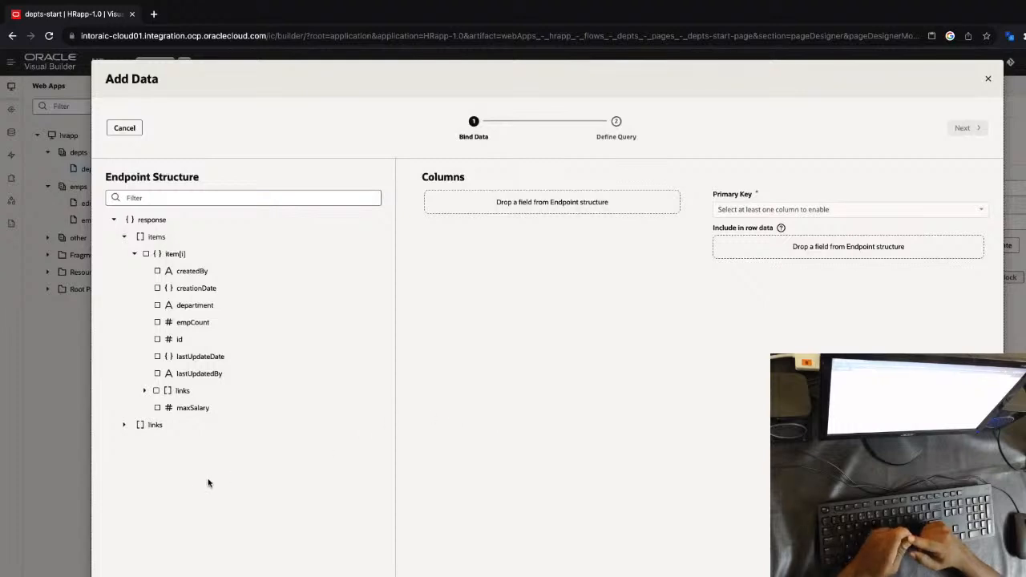
left_click(181, 339)
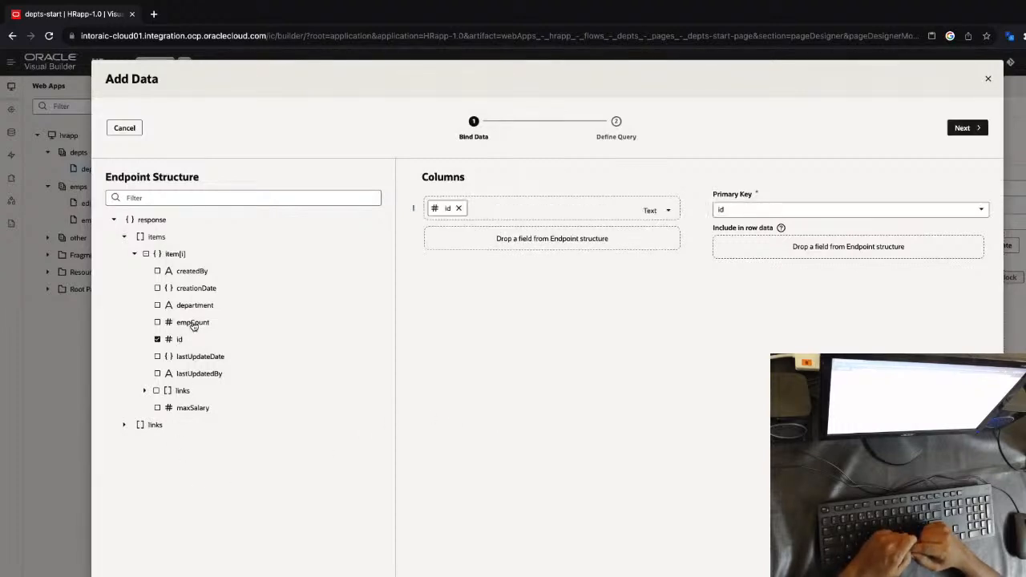
left_click(195, 305)
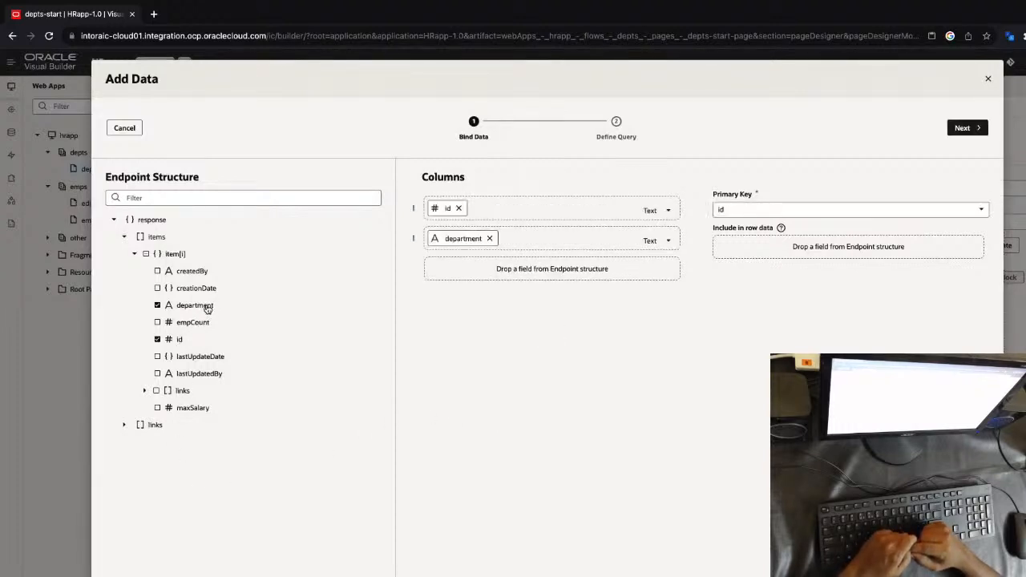
left_click(187, 408)
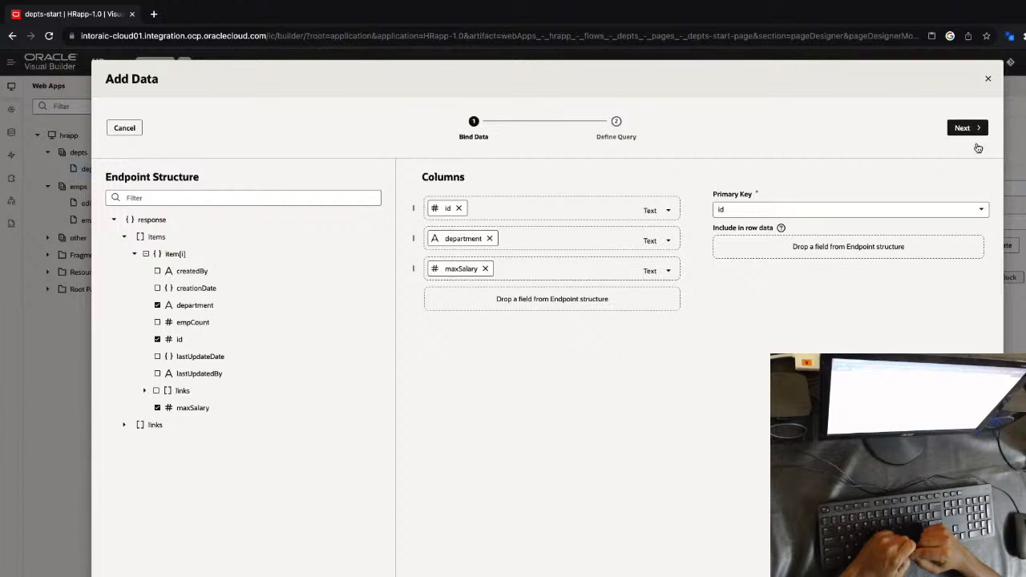
left_click(965, 128)
left_click(964, 130)
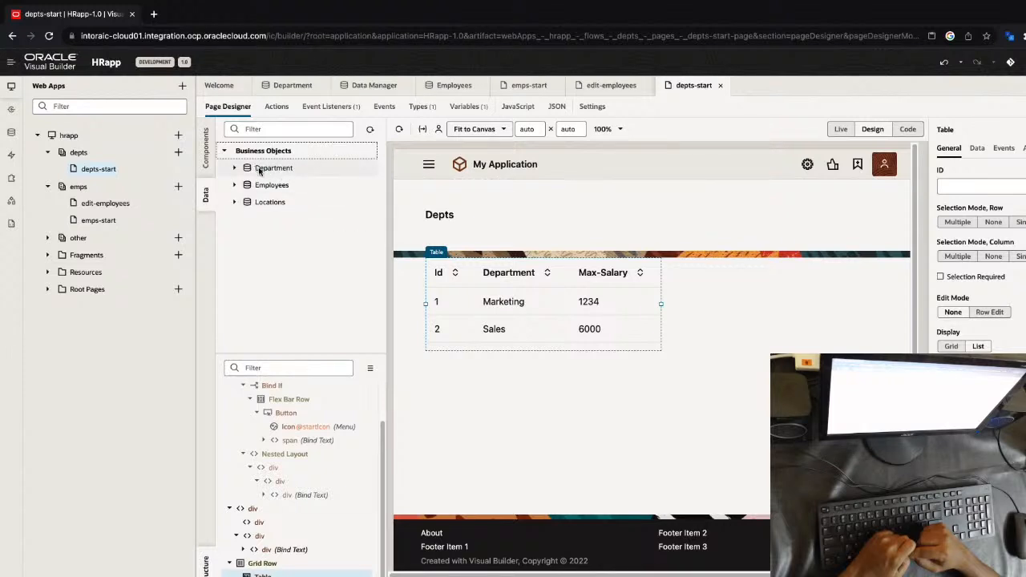
Add Department beside the table as a non-dynamic edit form with the fields department and maxSalary
left_click_drag(259, 171, 697, 328)
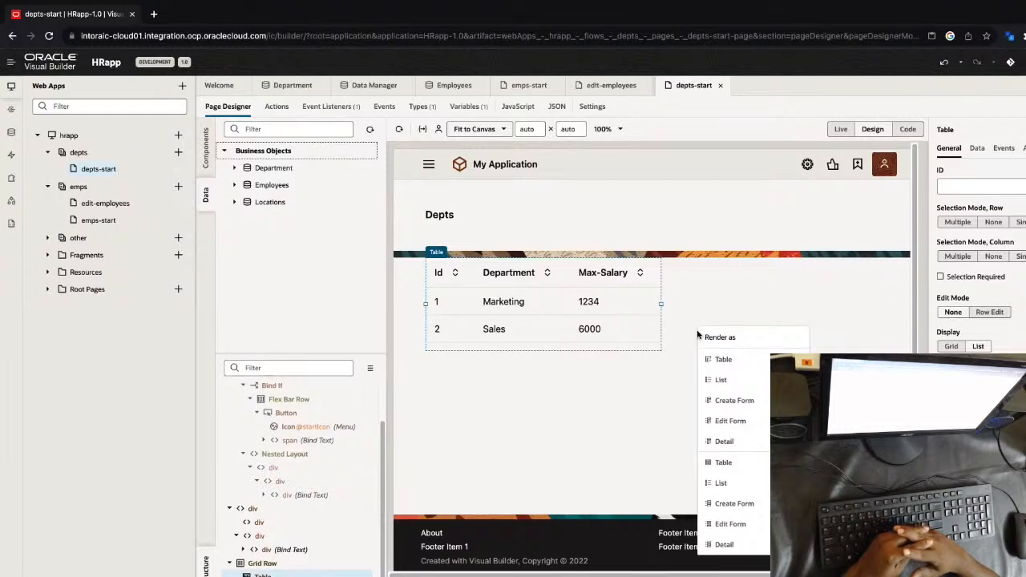
left_click(730, 523)
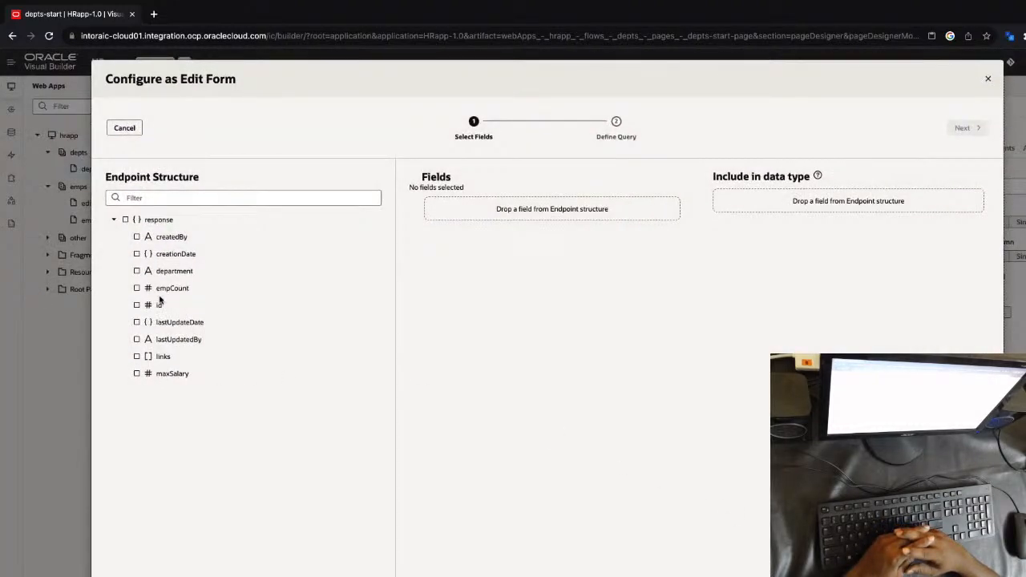
left_click(181, 271)
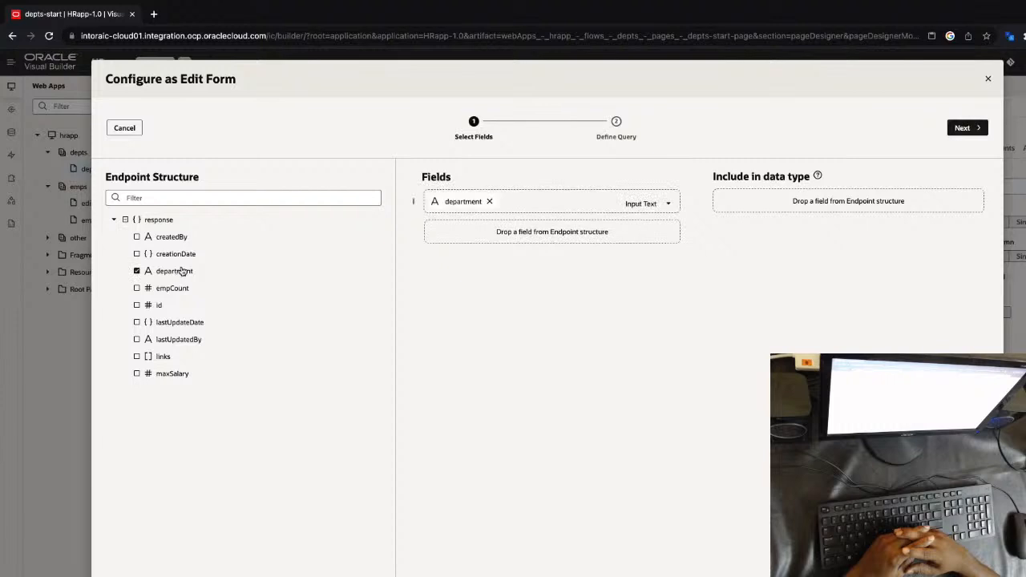
left_click(172, 373)
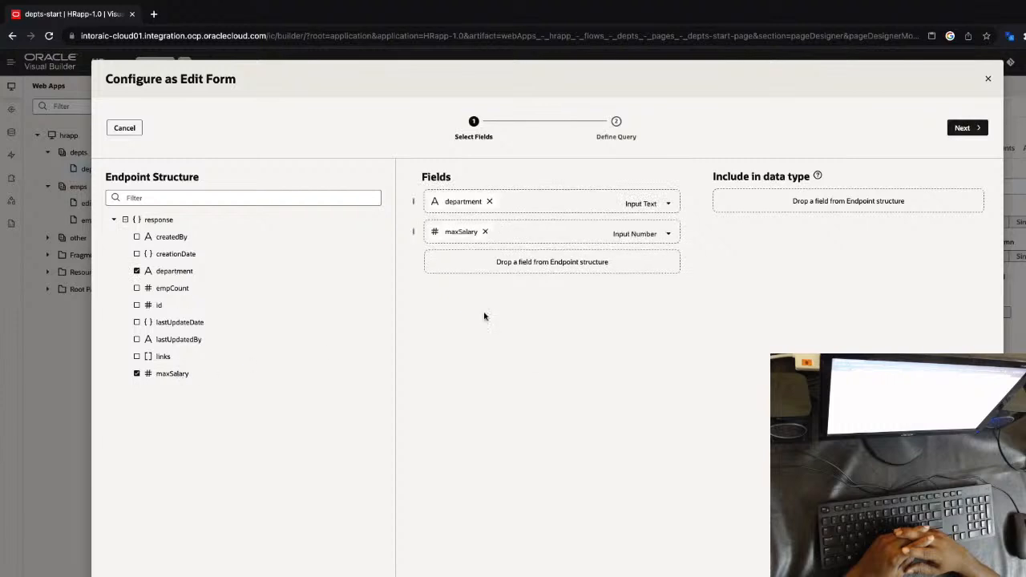
left_click(964, 130)
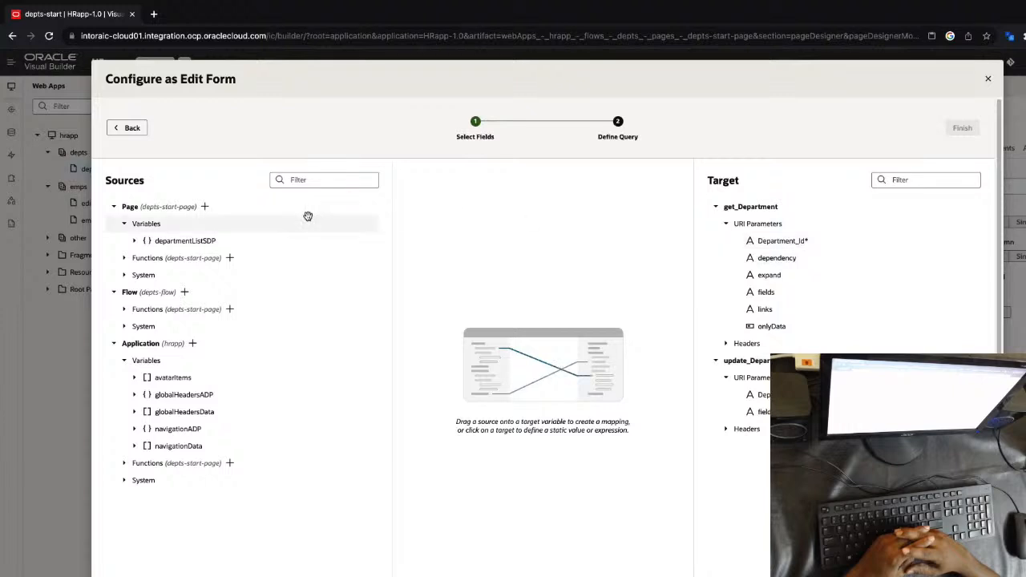
Create a String page variable selectedDept, map it to Department_Id of both get_Department and update_Department, and finish the edit form
left_click(204, 208)
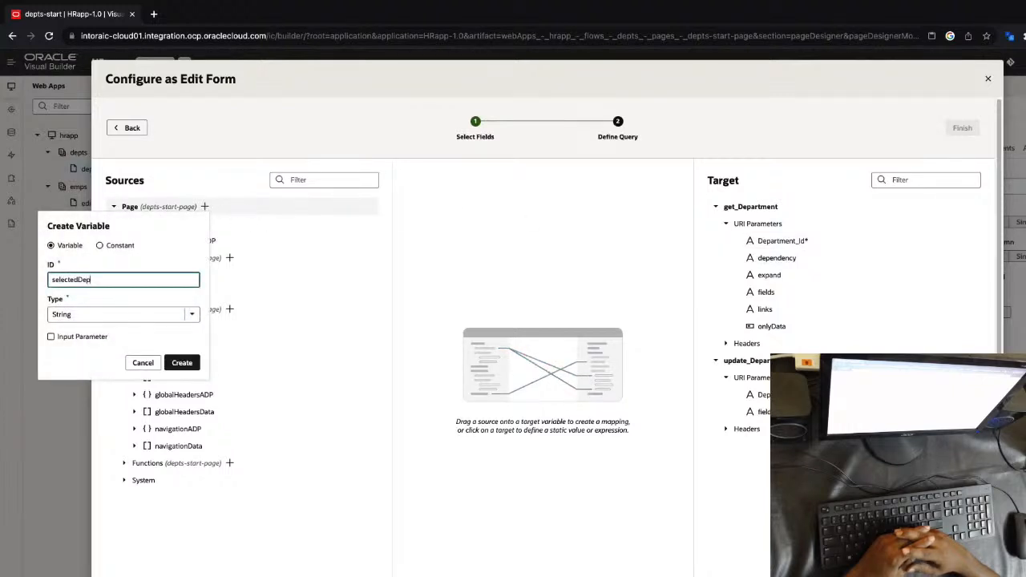
left_click(184, 363)
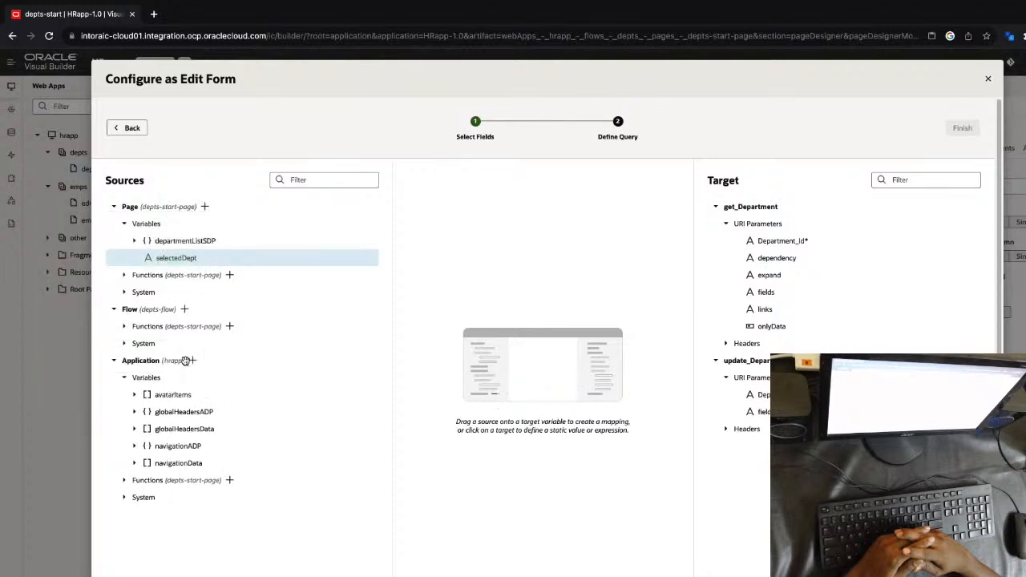
left_click_drag(176, 257, 775, 242)
left_click_drag(152, 258, 761, 394)
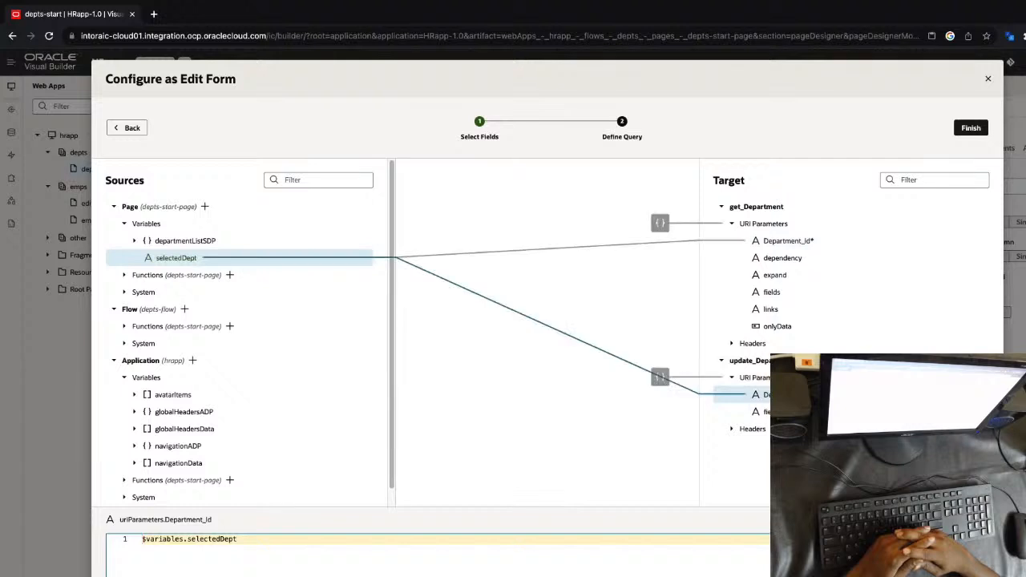
left_click(973, 129)
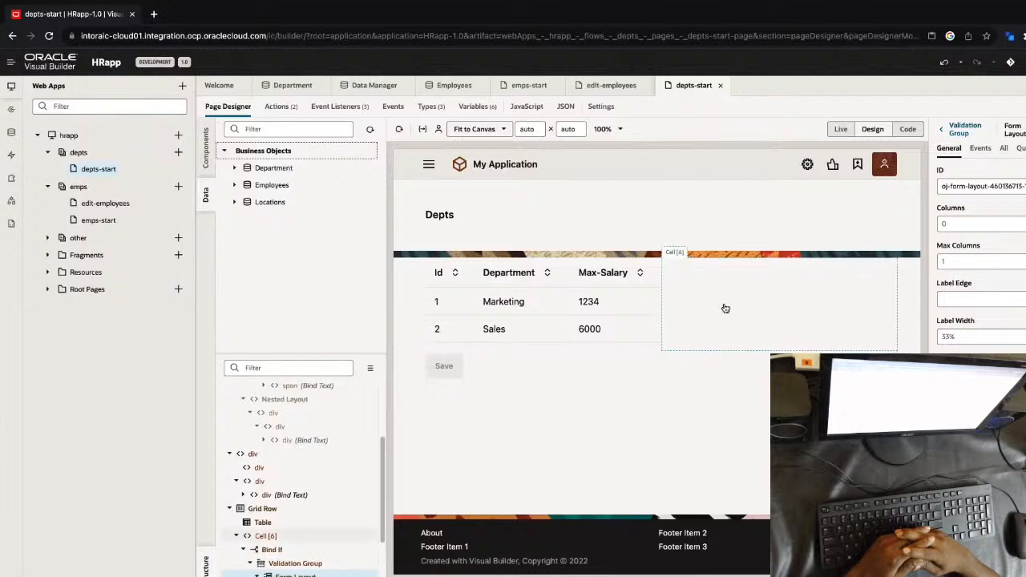
Enable single row selection on the department table and add a first-selected-row event with a new action chain
left_click(276, 550)
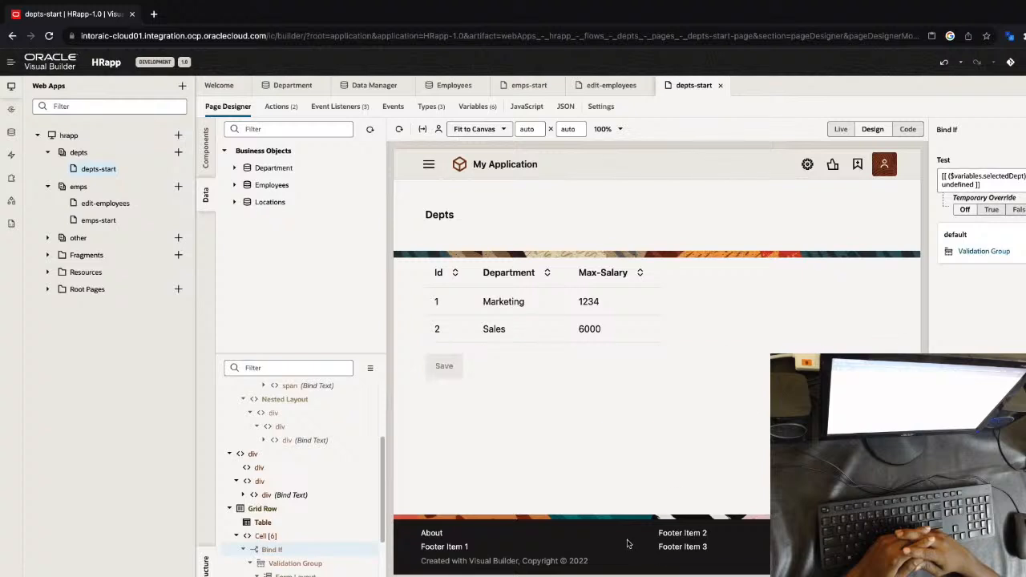
left_click(610, 285)
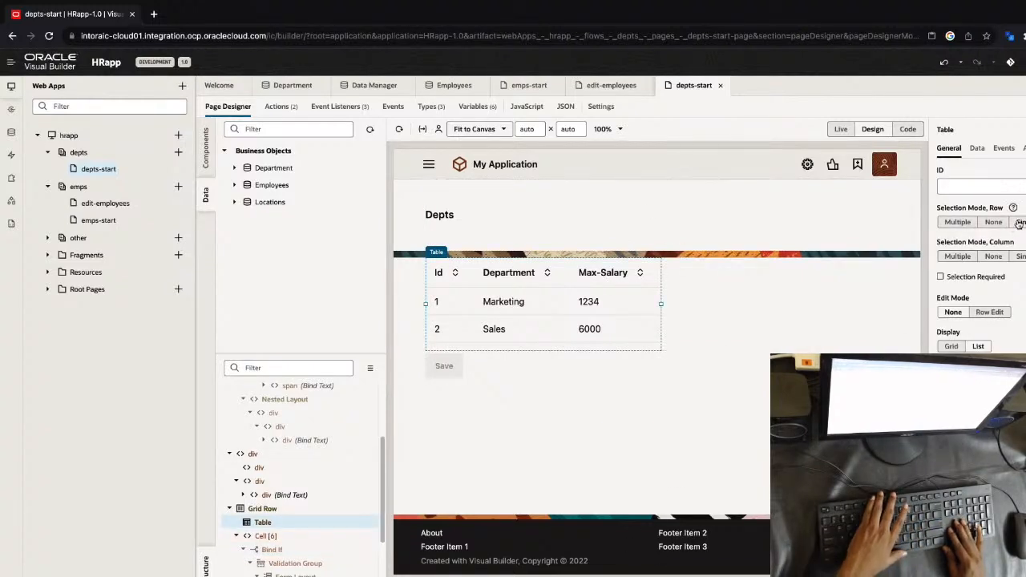
left_click(1004, 148)
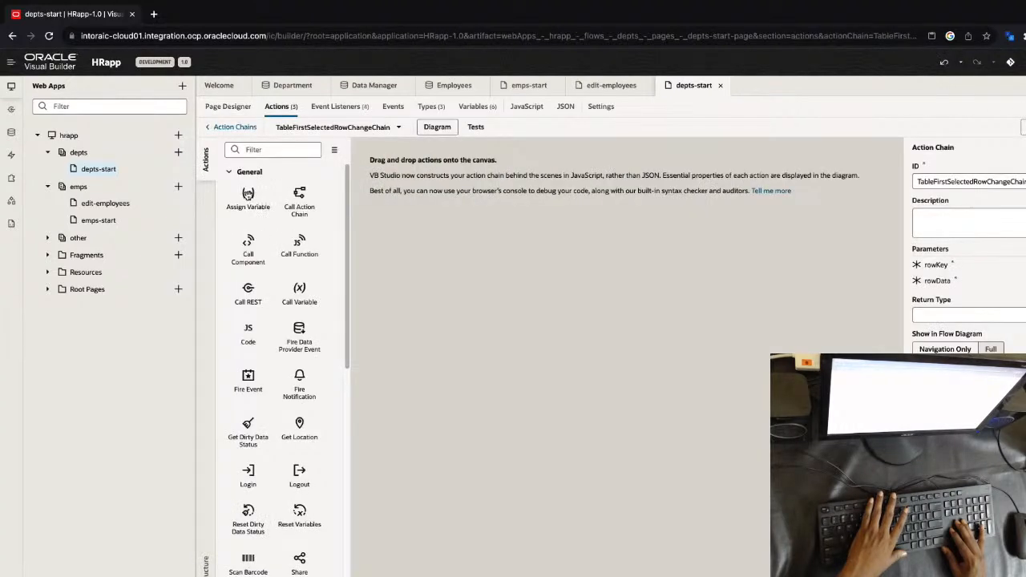
Add an Assign Variable action to the chain that sets selectedDept to rowKey
left_click_drag(248, 194, 402, 191)
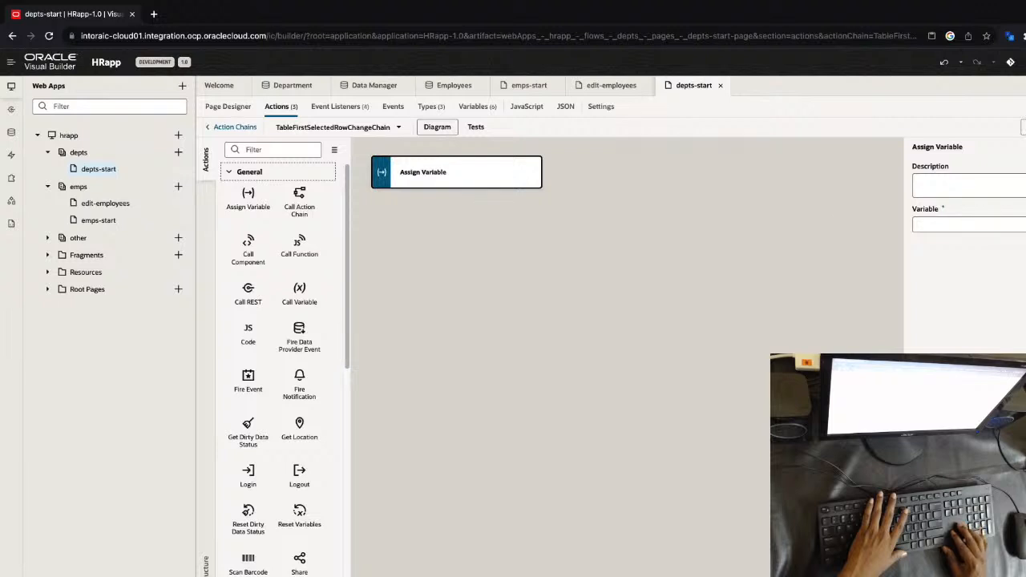
left_click(970, 225)
type("s")
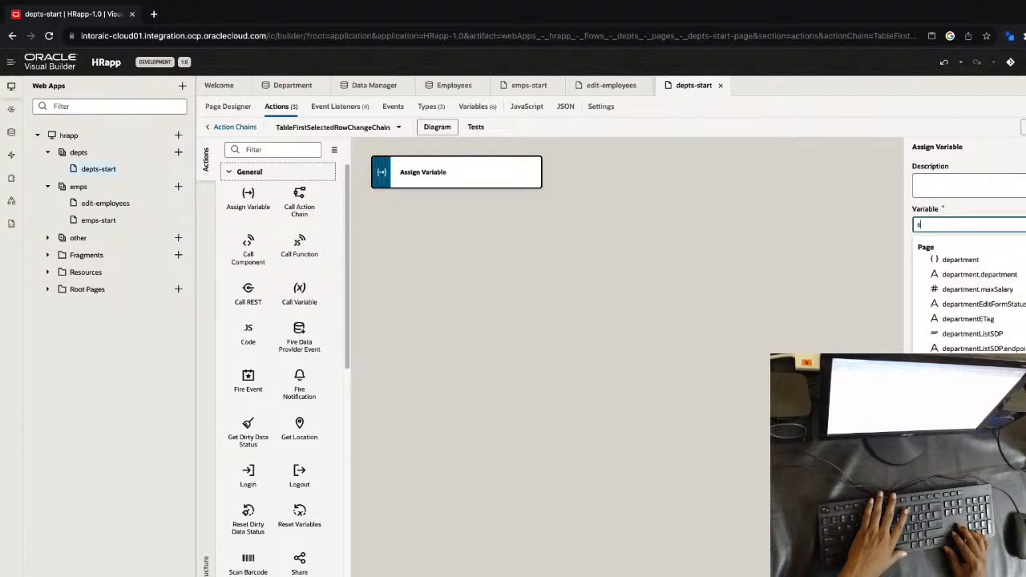
type("ele")
left_click(1022, 260)
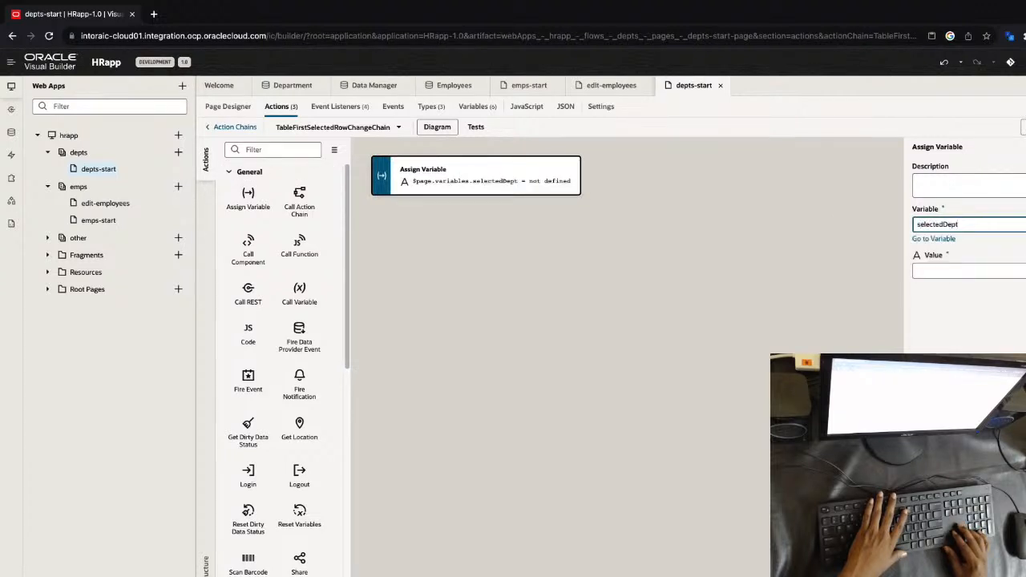
left_click(969, 270)
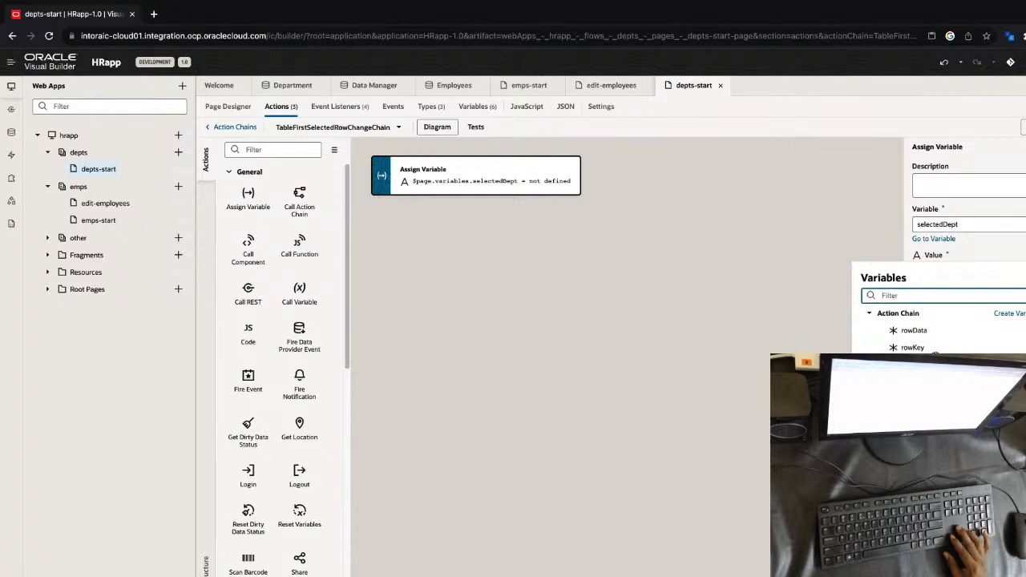
left_click(929, 348)
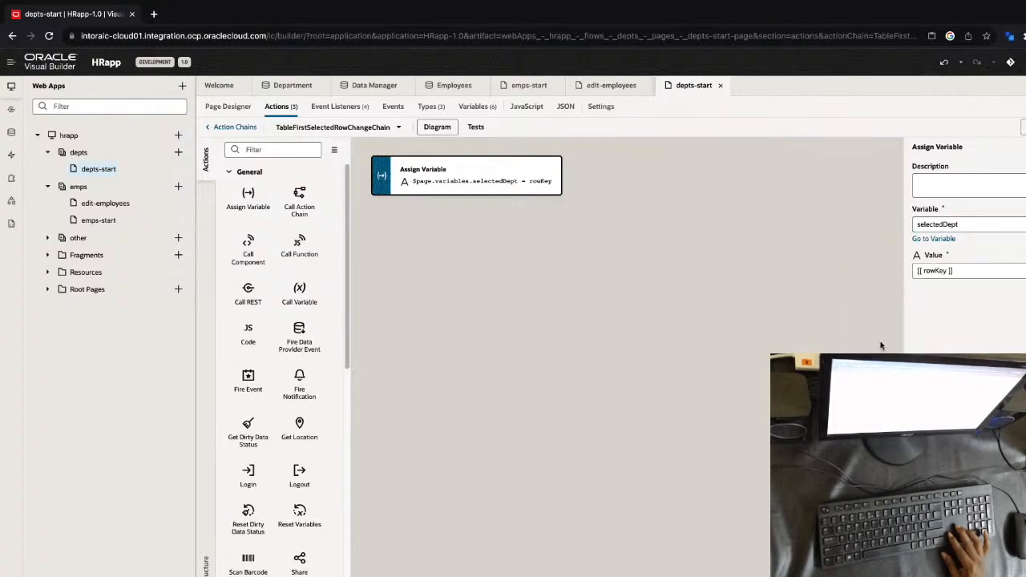
Test the page in Live mode by selecting the Marketing row and the Sales row of the department table
left_click(230, 106)
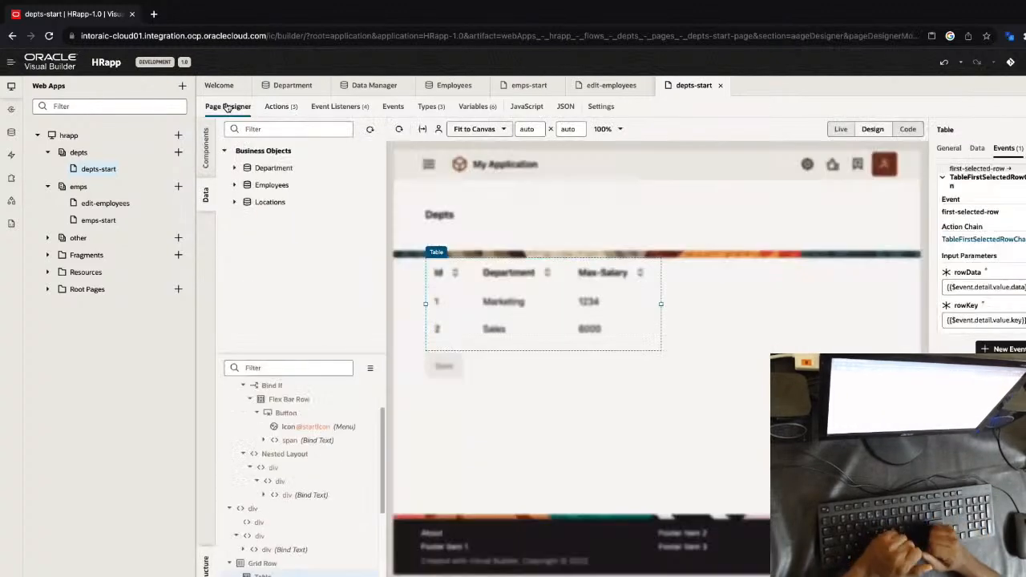
left_click(841, 130)
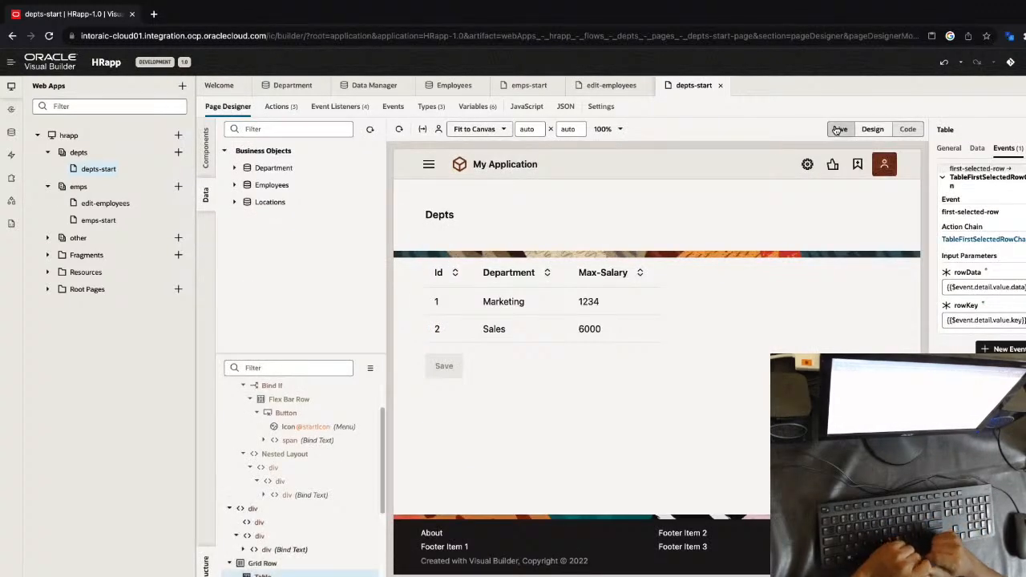
left_click(499, 302)
left_click(503, 329)
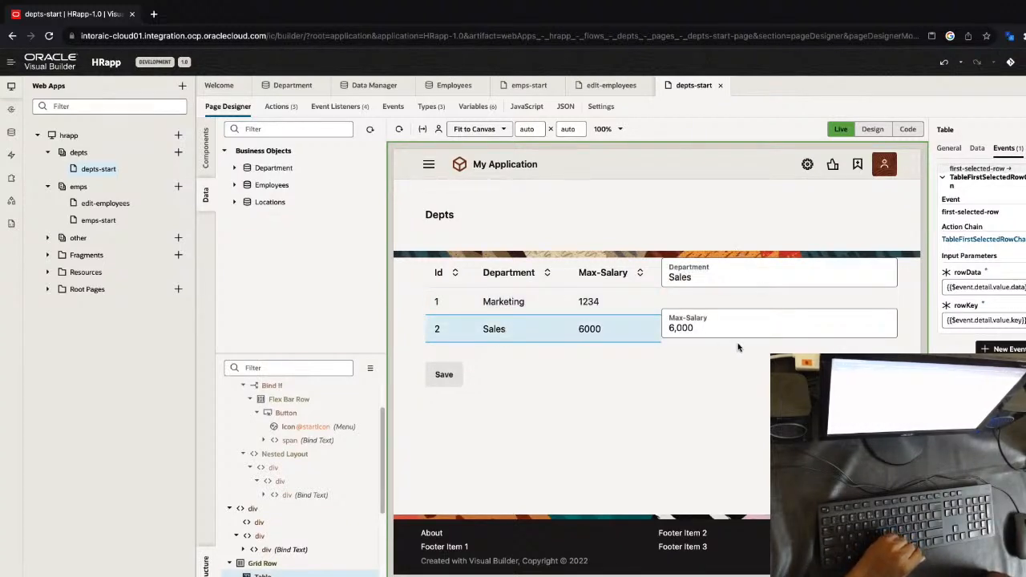
Save the Sales department with a Max-Salary of 8,000 and return the page to Design mode
left_click(701, 327)
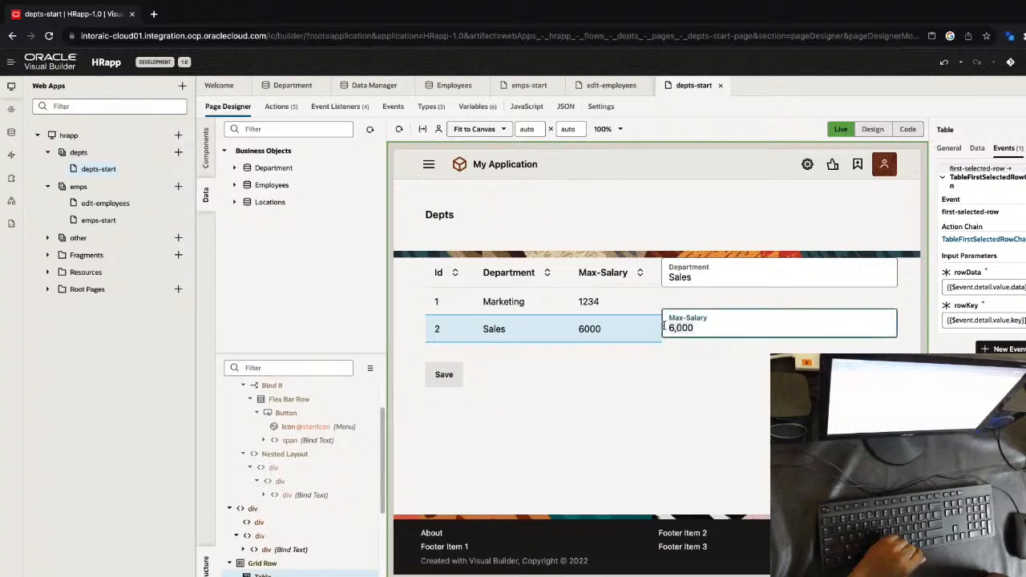
key("Tab")
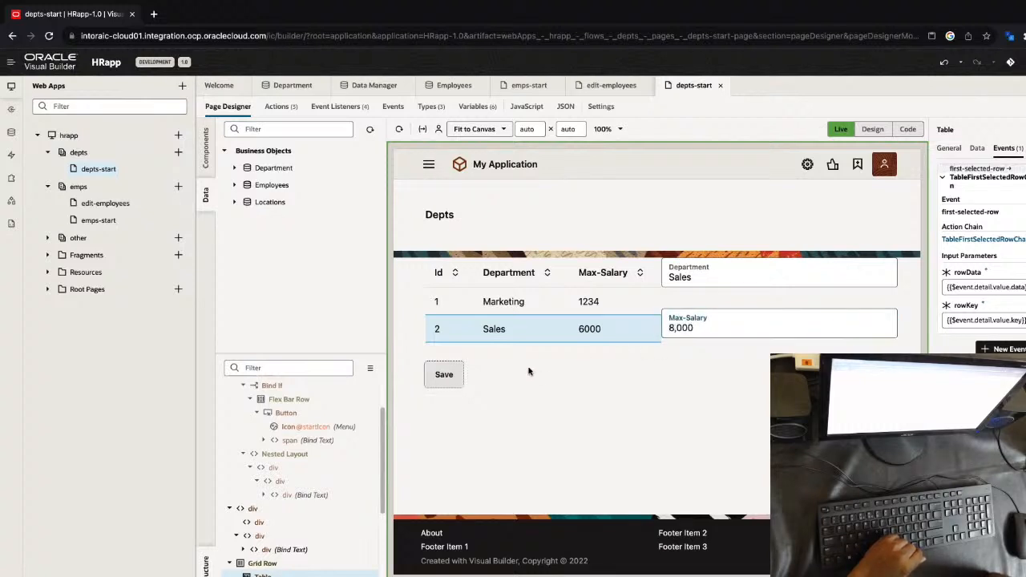
left_click(444, 375)
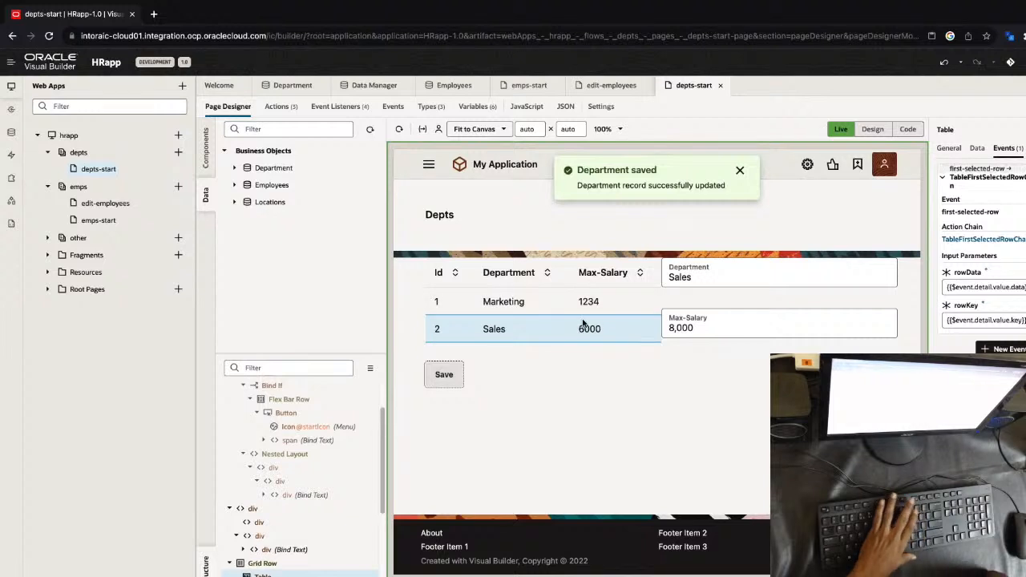
left_click(738, 170)
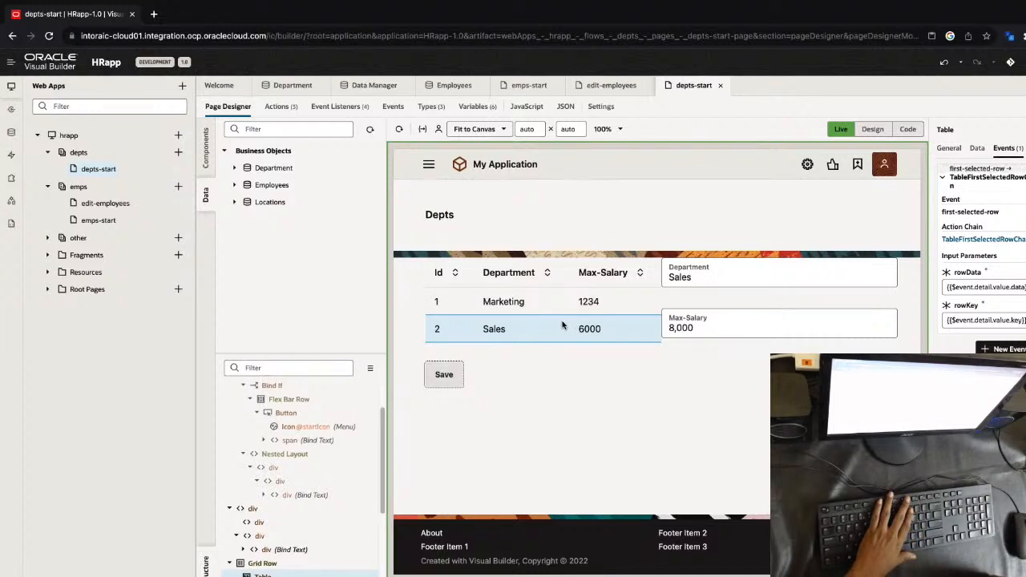
left_click(872, 130)
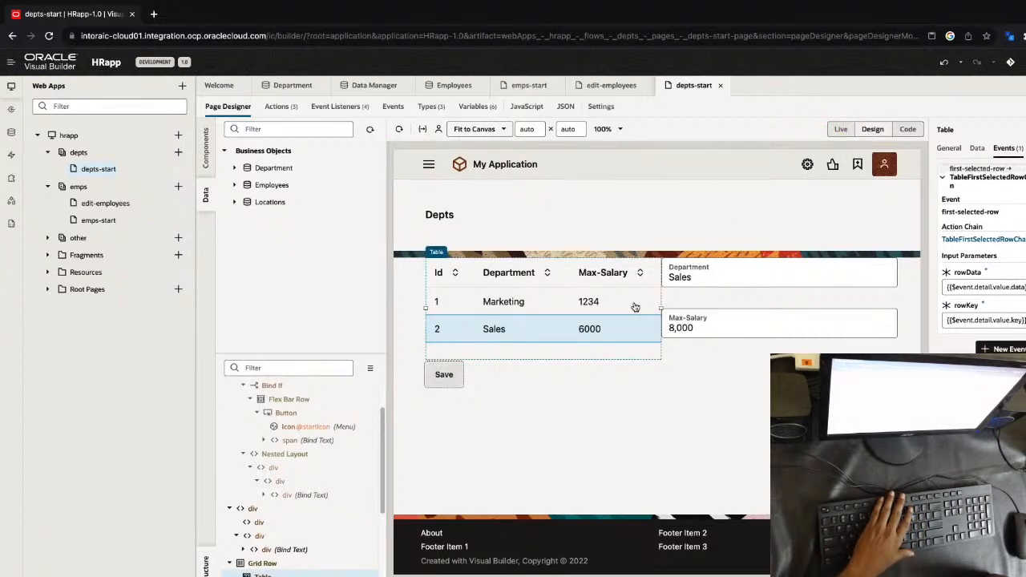
Open the saveDepartmentChain action chain attached to the Save button's ojAction event
left_click(952, 149)
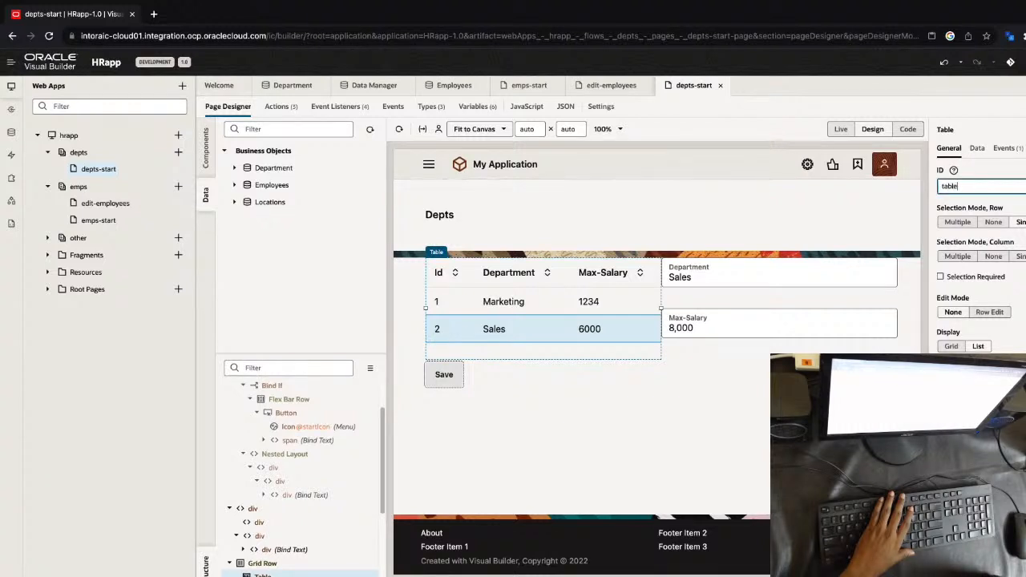
left_click(445, 374)
left_click(980, 147)
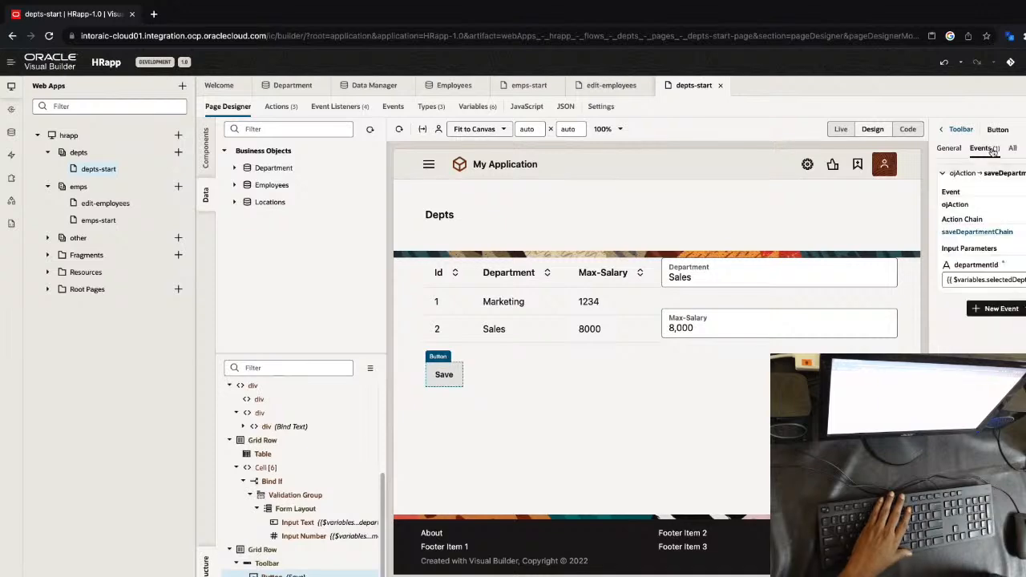
left_click(994, 232)
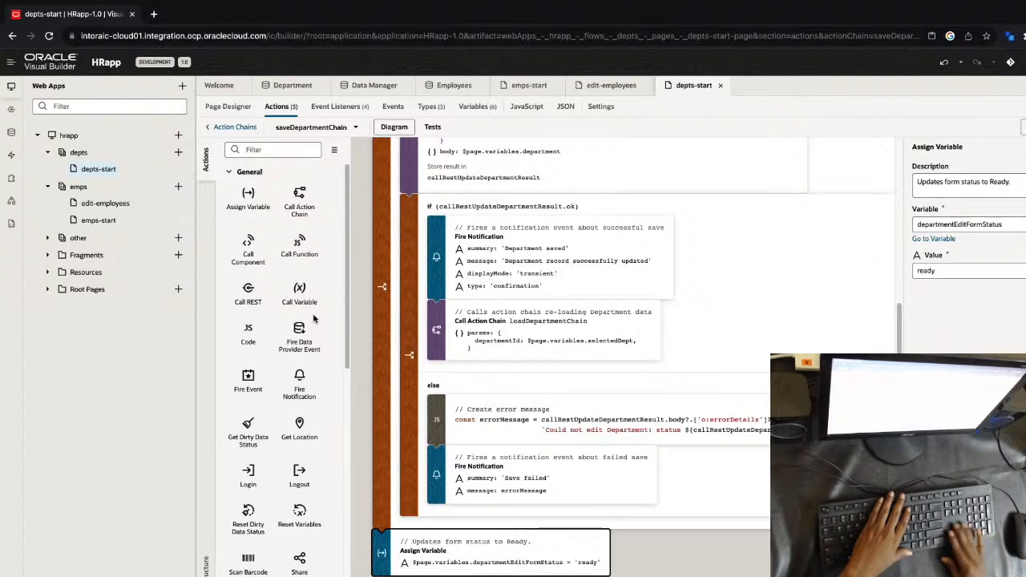
key("Left")
key("Right")
key("Left")
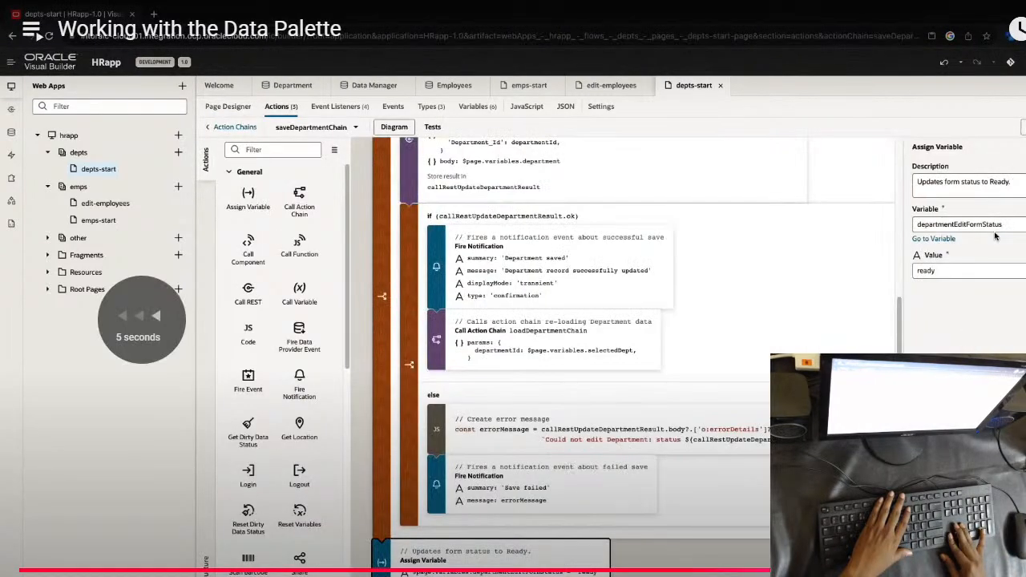
key("Right")
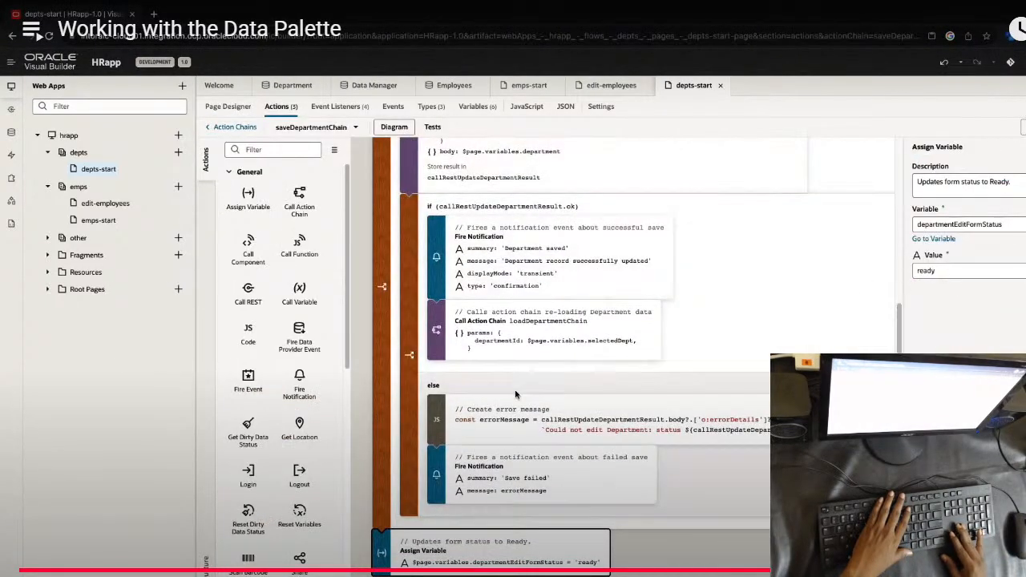
key("Right")
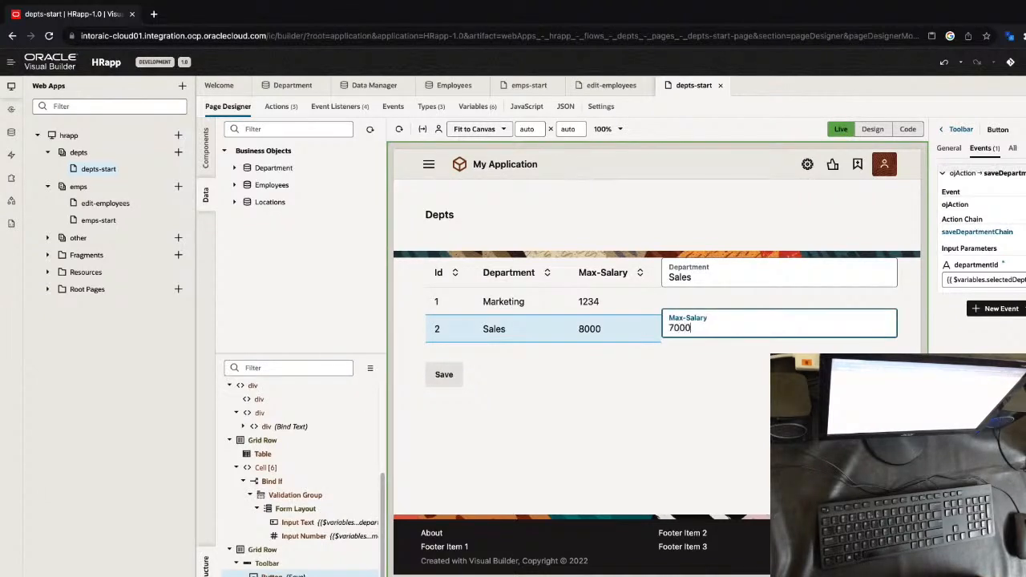
Save the Sales department with a Max-Salary of 7000 in Live mode
left_click(443, 374)
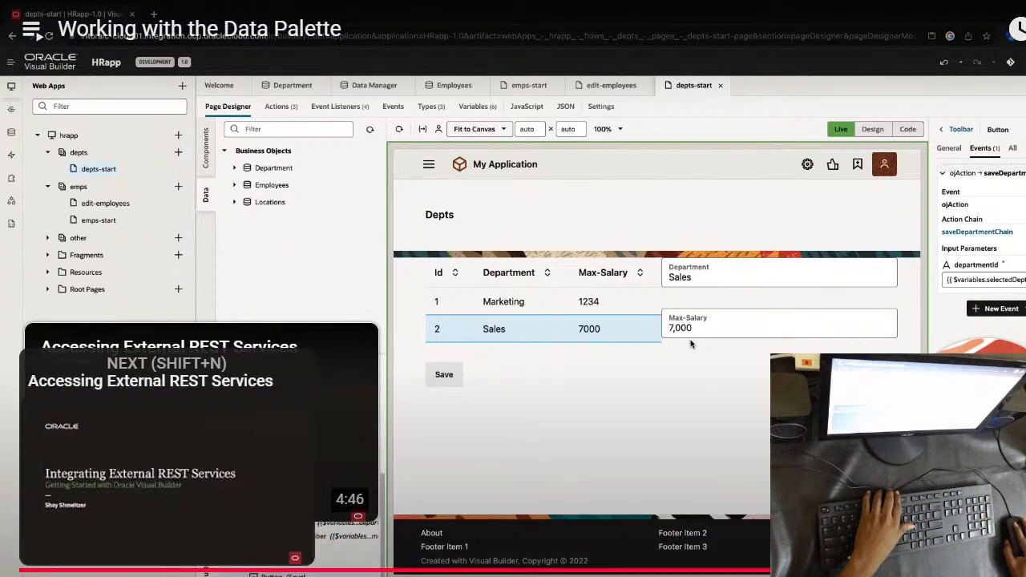
left_click(140, 552)
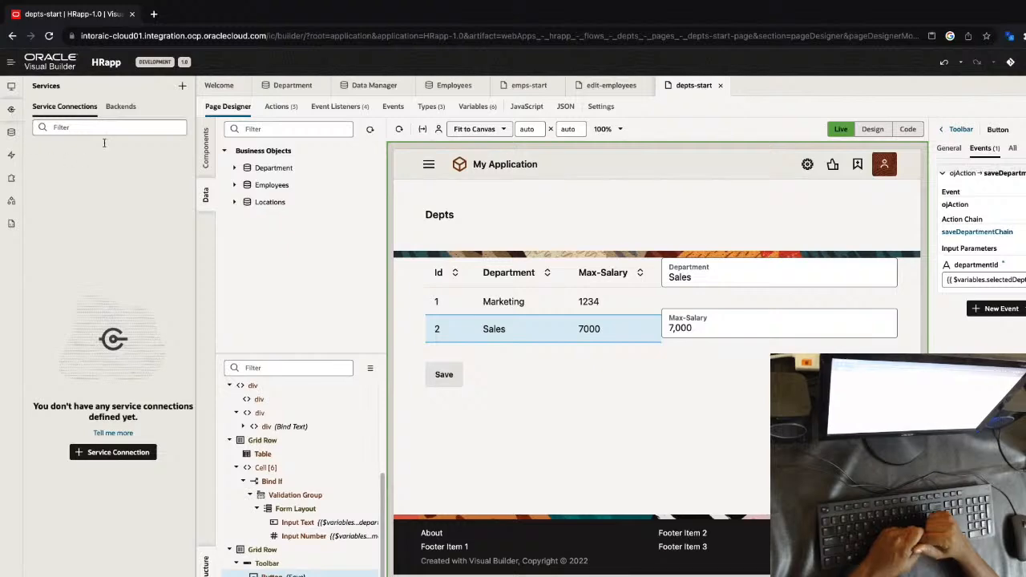
left_click(133, 453)
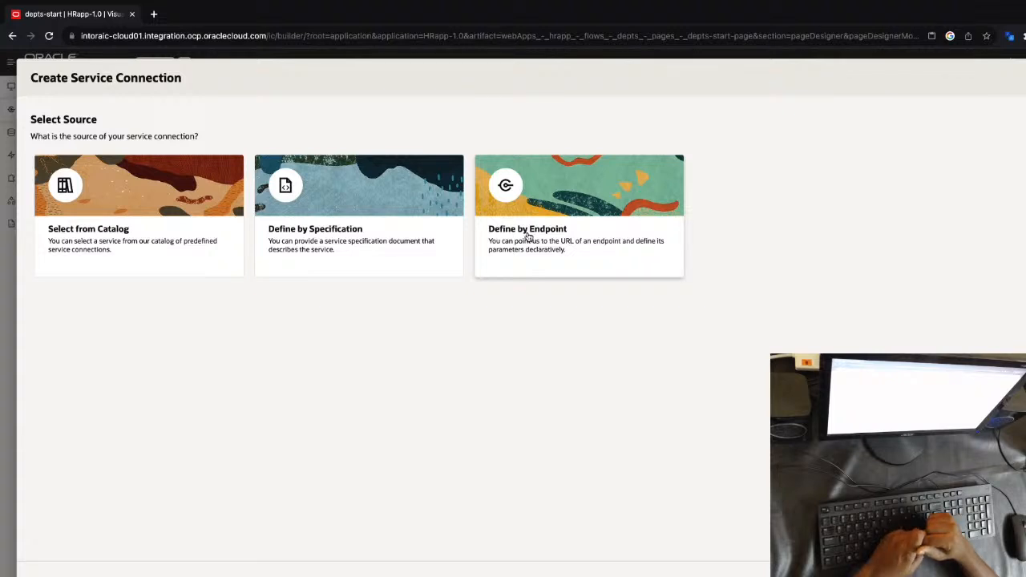
left_click(528, 236)
left_click(407, 129)
type("https://restcountries.com/v2/all")
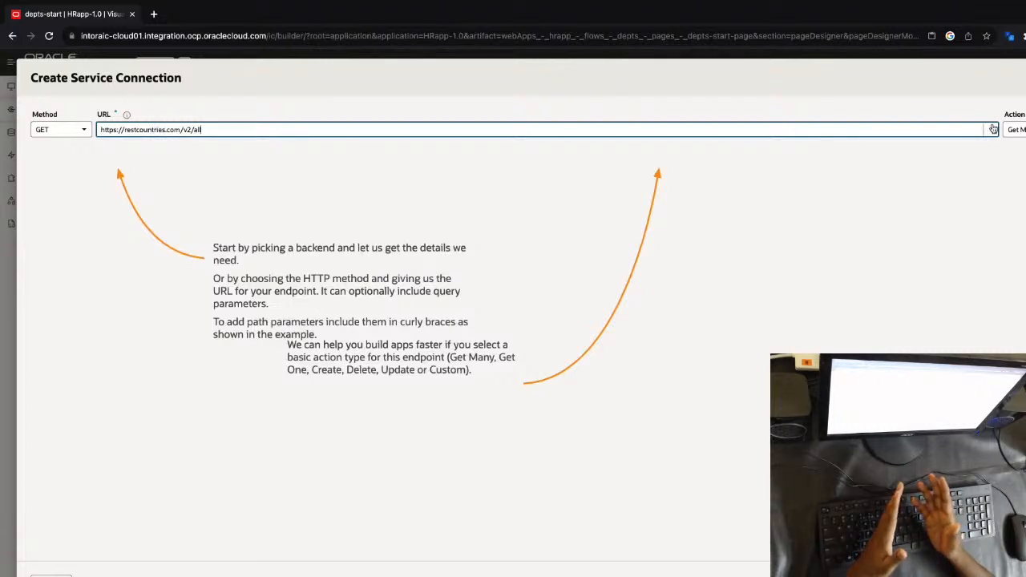
left_click(1016, 129)
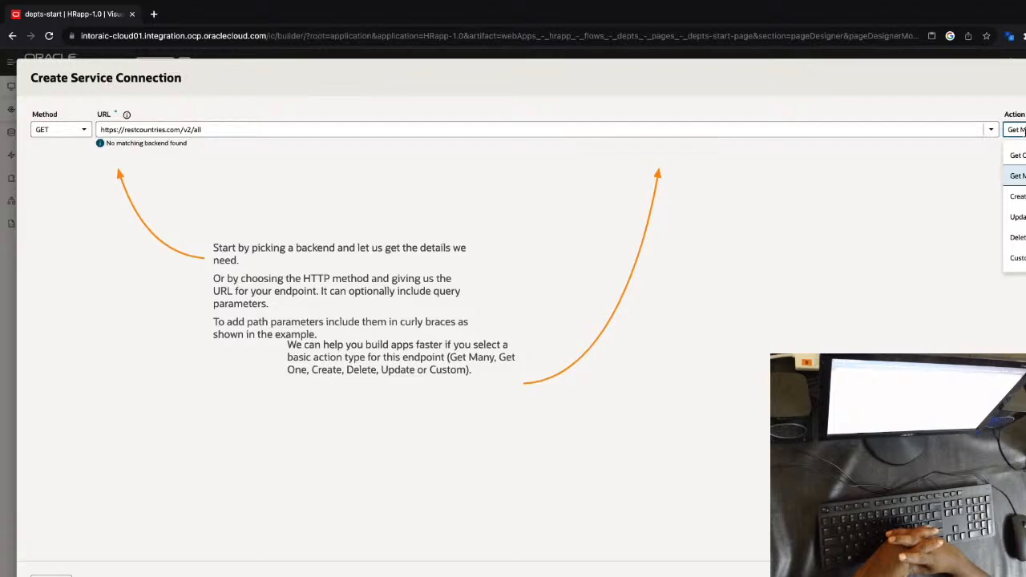
left_click(1020, 175)
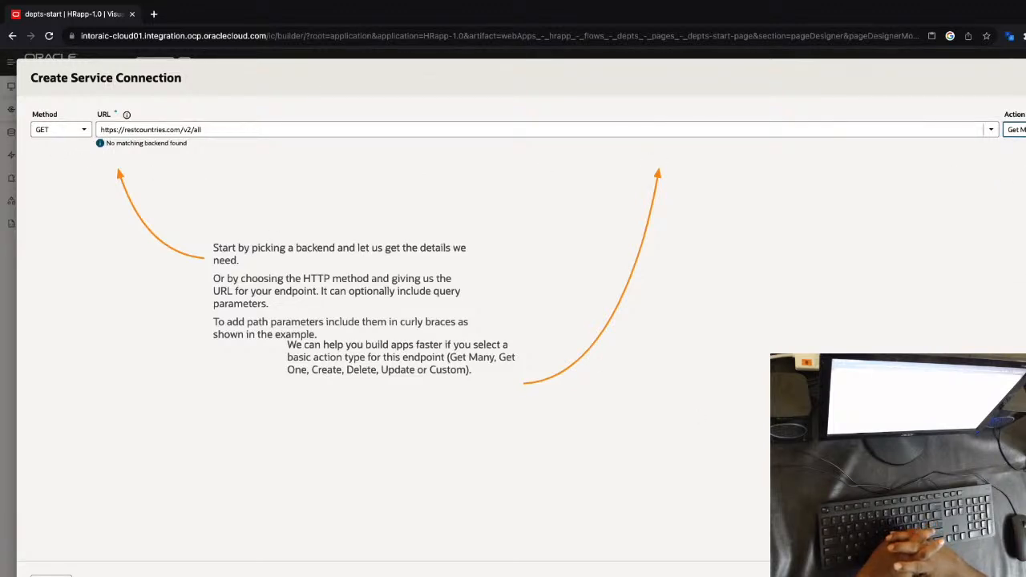
left_click(1018, 570)
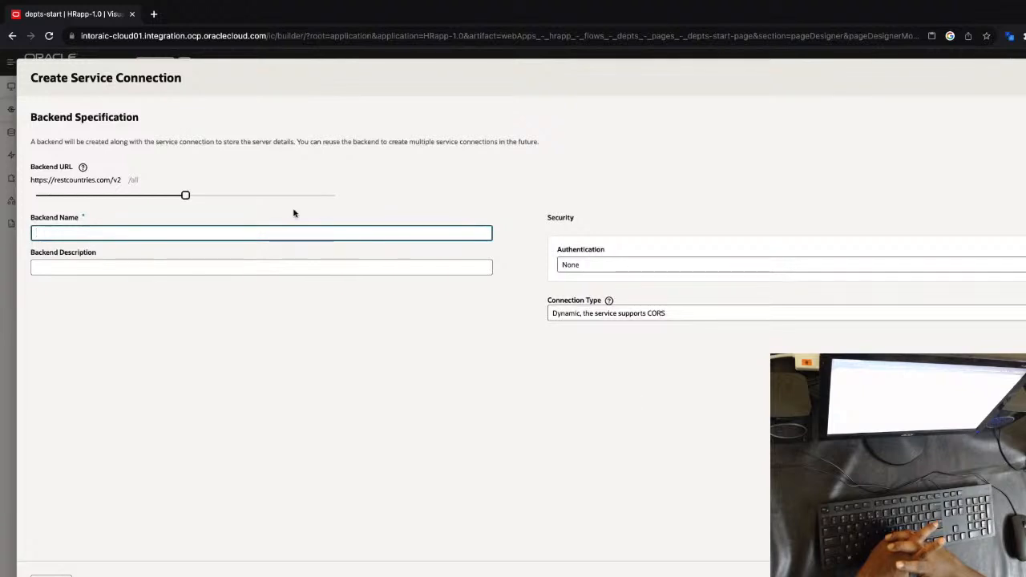
Name the backend Countries, keeping authentication at None and the connection type at Dynamic, the service supports CORS
type("Countries")
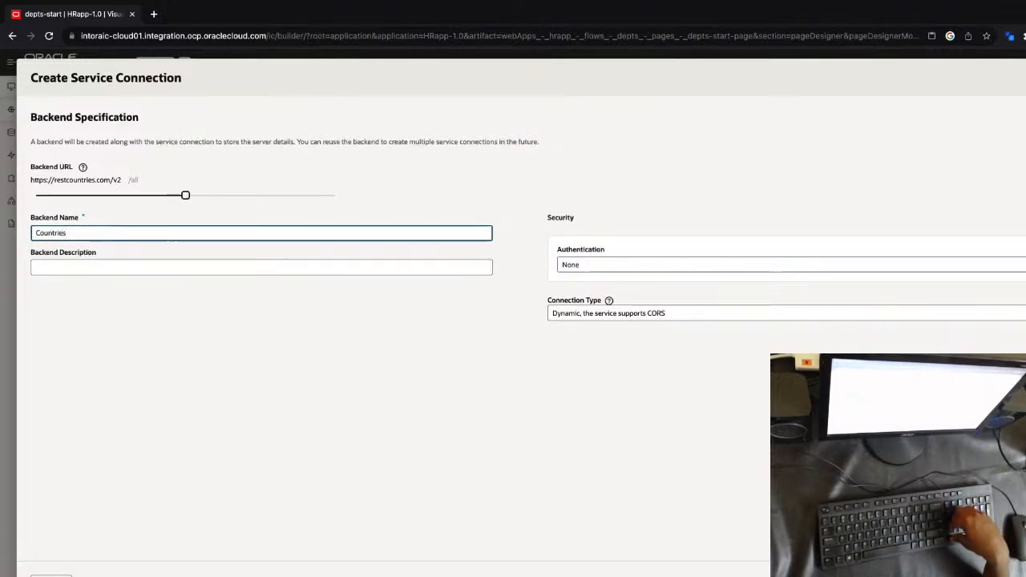
key("Tab")
left_click(591, 265)
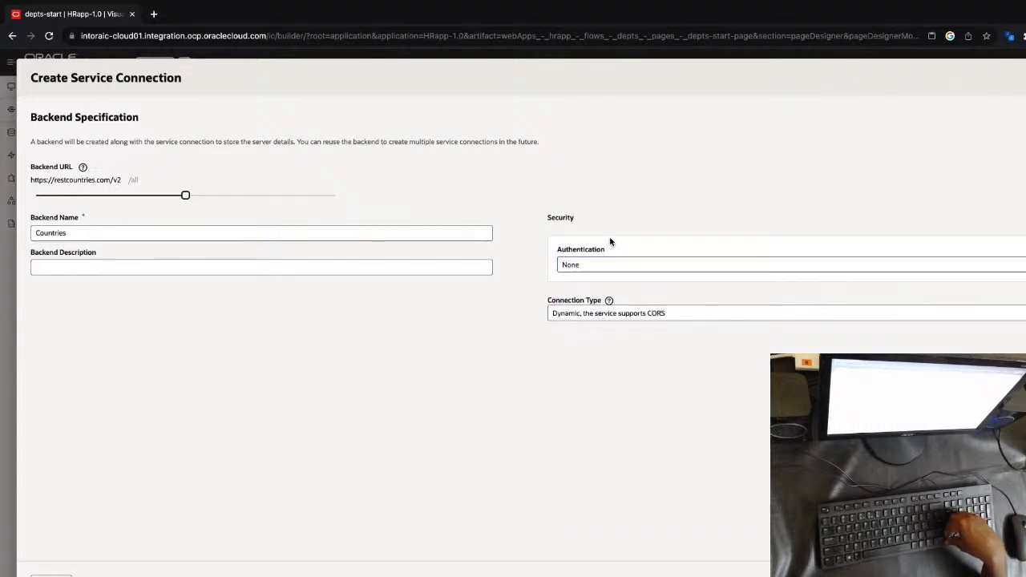
key("Left")
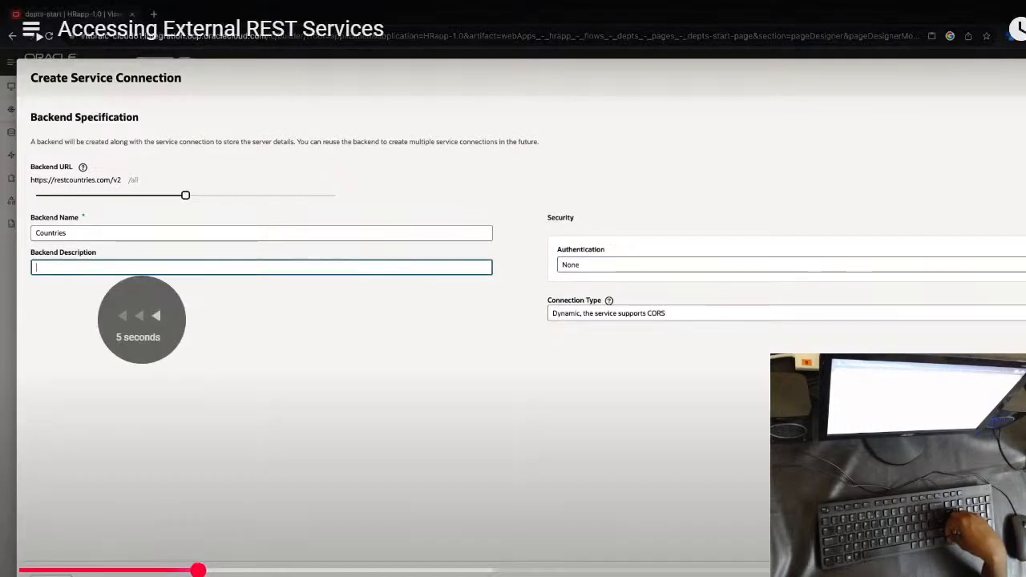
key("Left")
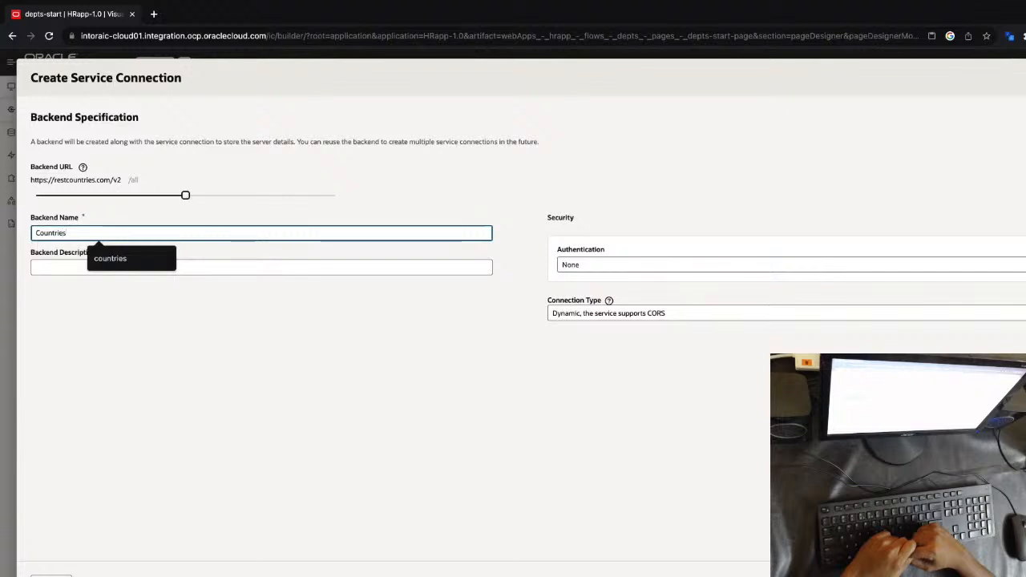
left_click(590, 265)
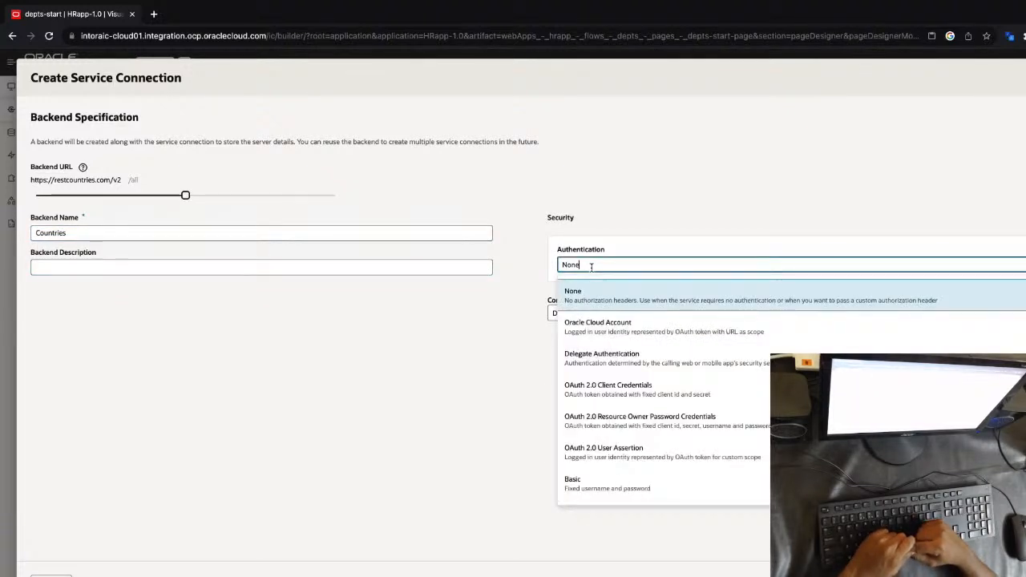
left_click(611, 242)
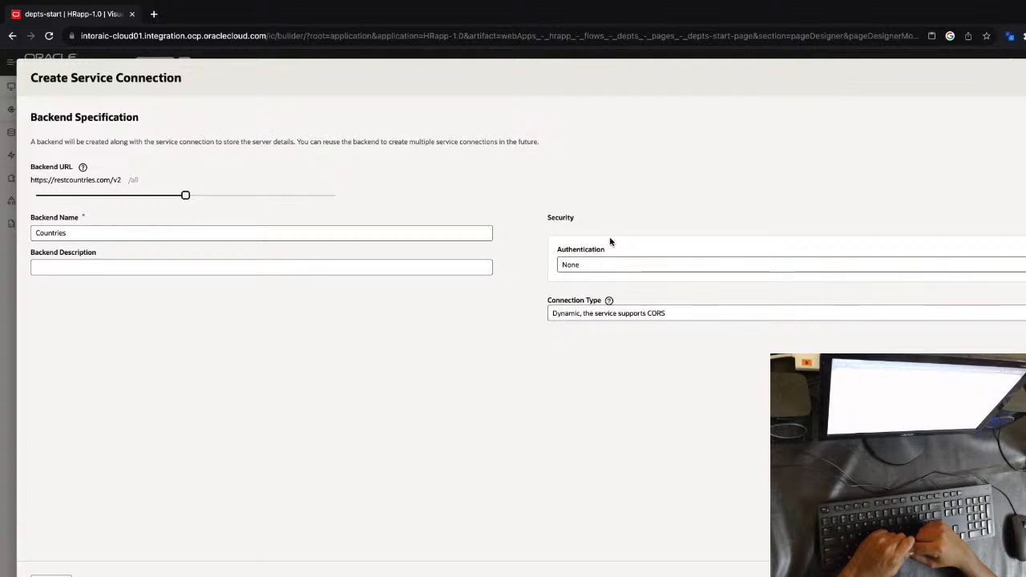
left_click(609, 313)
left_click(609, 312)
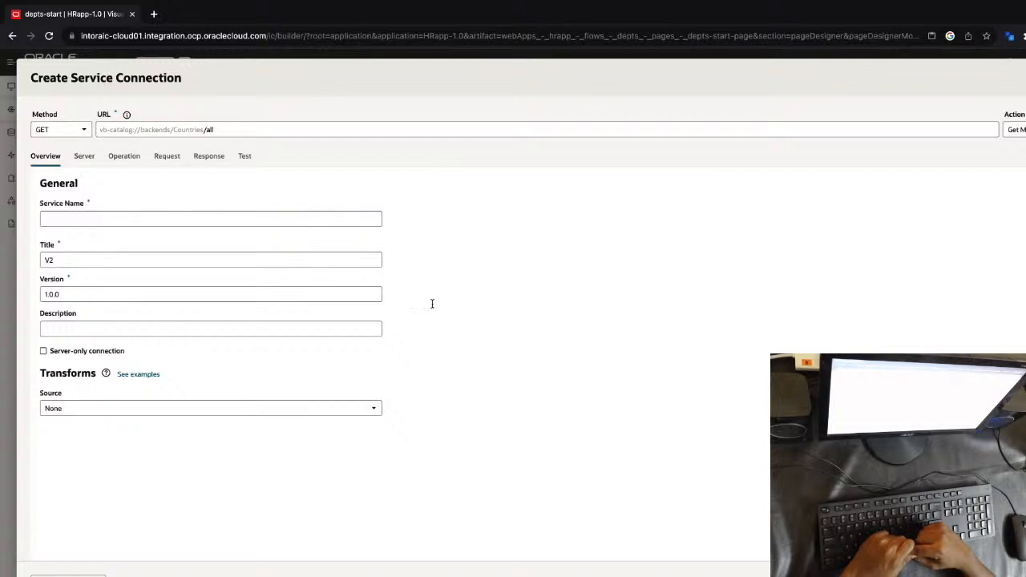
Set both the service name and the title to GetCountries
left_click(129, 218)
key("Left")
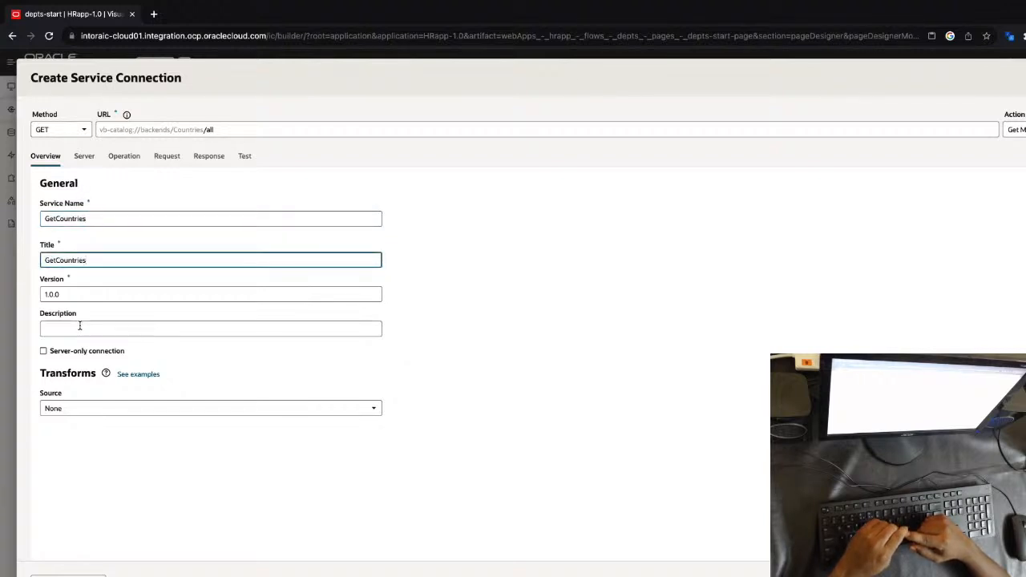
Send a test request to the countries endpoint and create the service connection
left_click(169, 157)
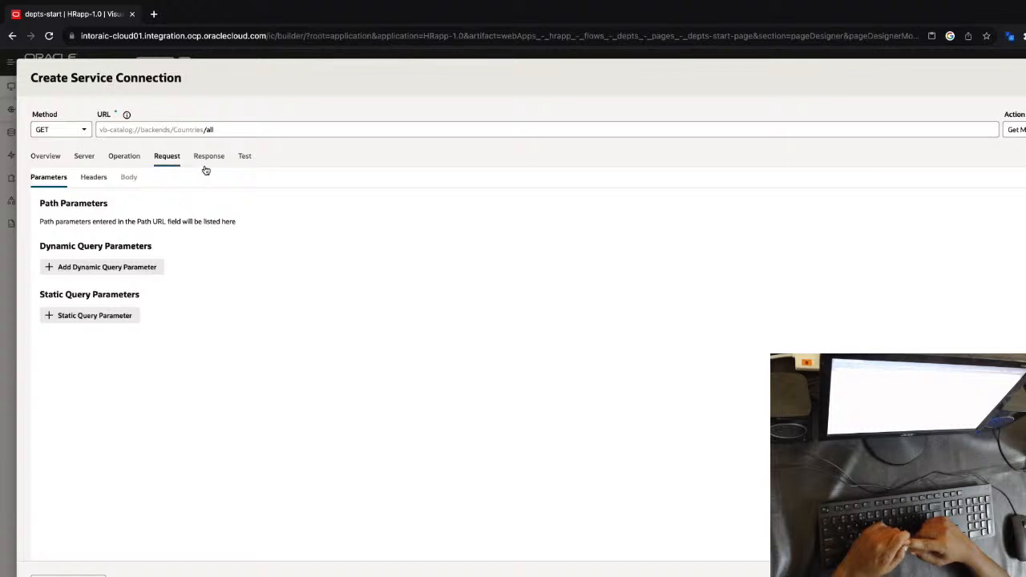
left_click(245, 157)
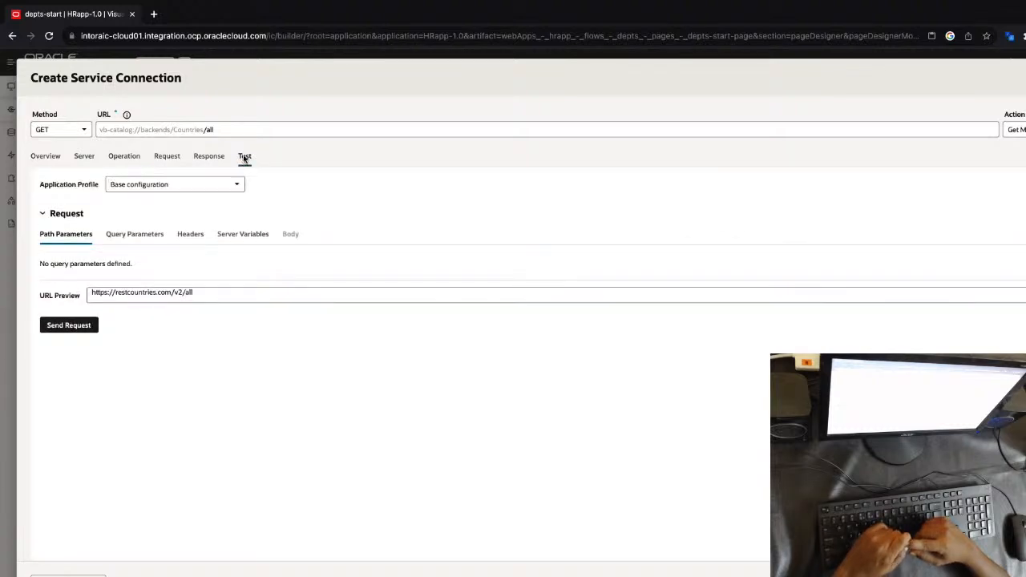
left_click(87, 327)
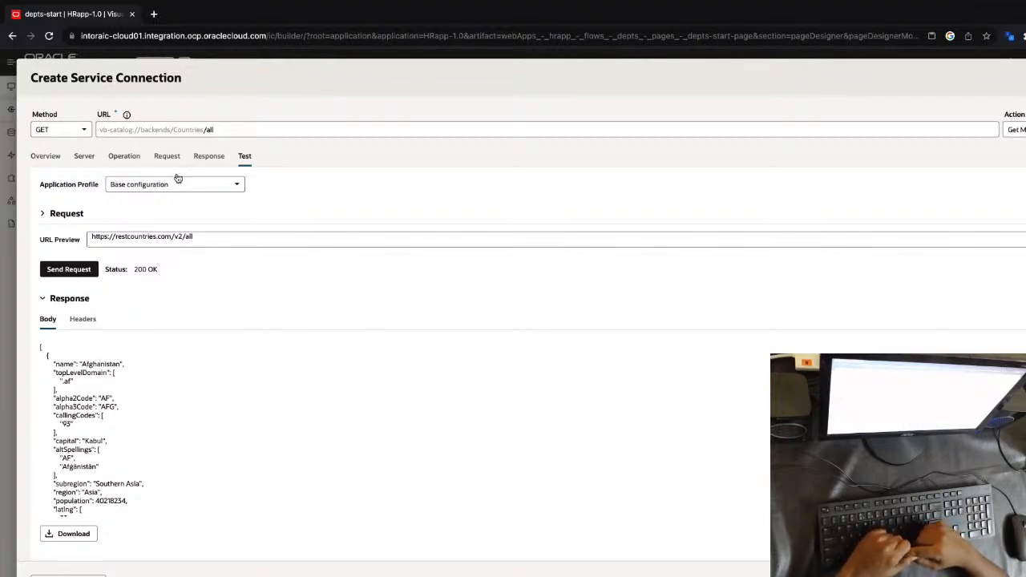
left_click(209, 156)
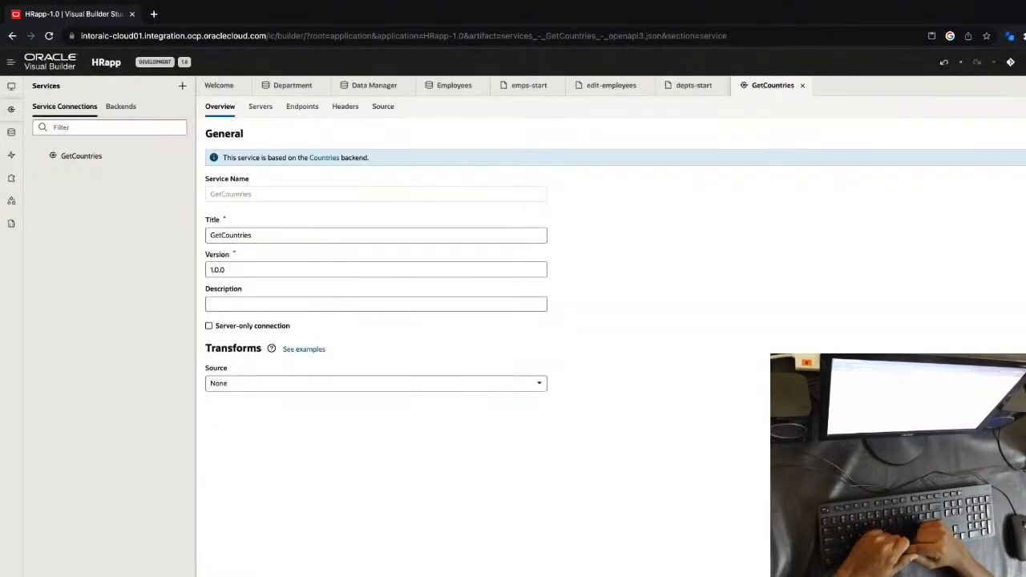
Open the other-start page of the other flow in the hrapp web app
left_click(11, 86)
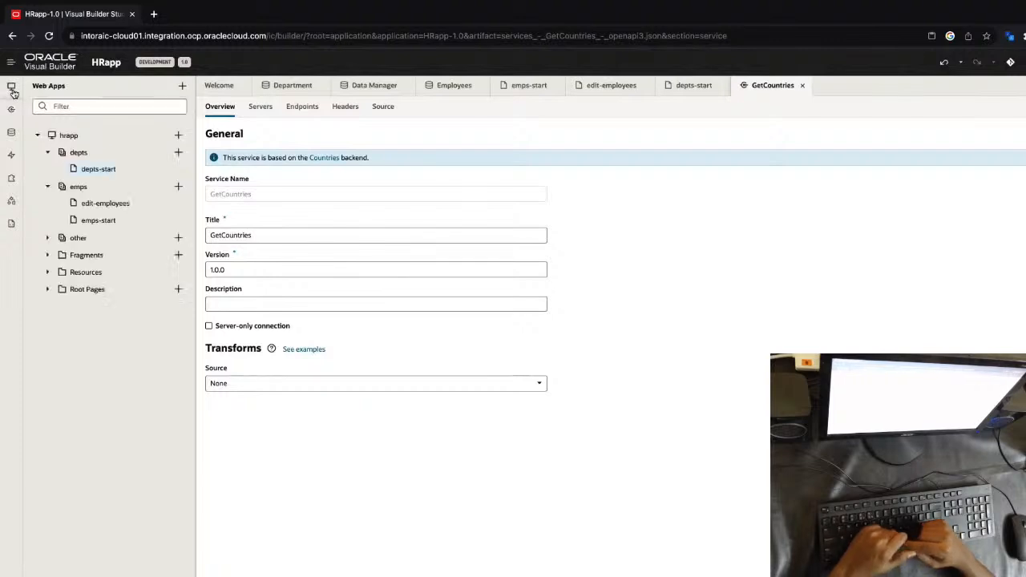
left_click(77, 237)
left_click(87, 254)
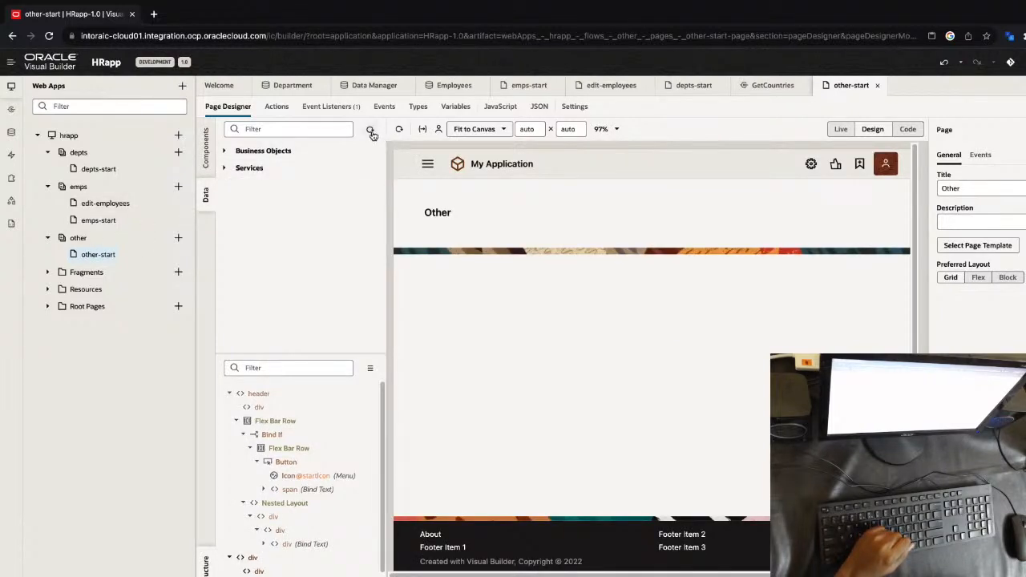
Place the GetCountries service's Get Many endpoint on the Other page, rendered as a standard list
left_click(225, 169)
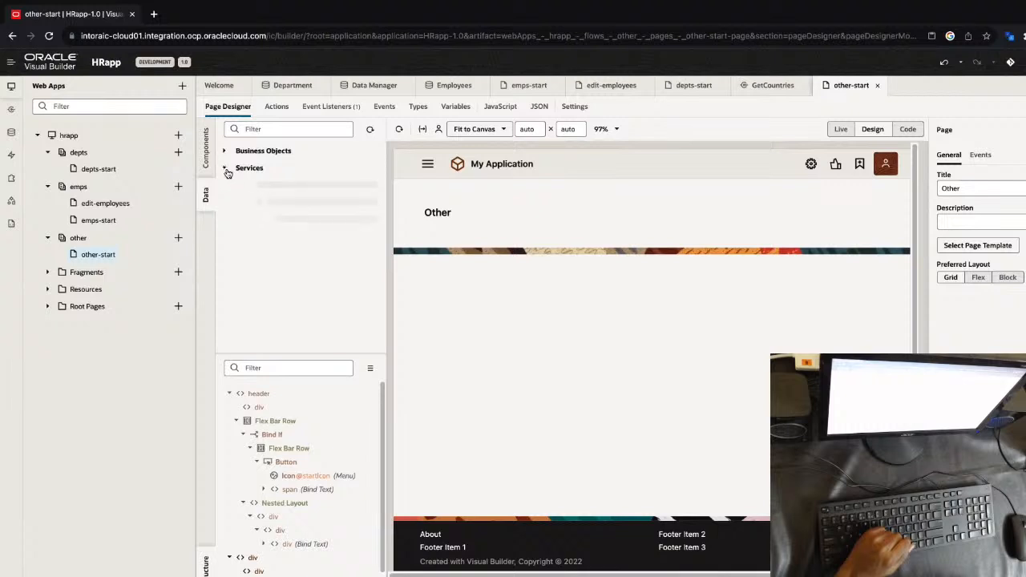
left_click(237, 186)
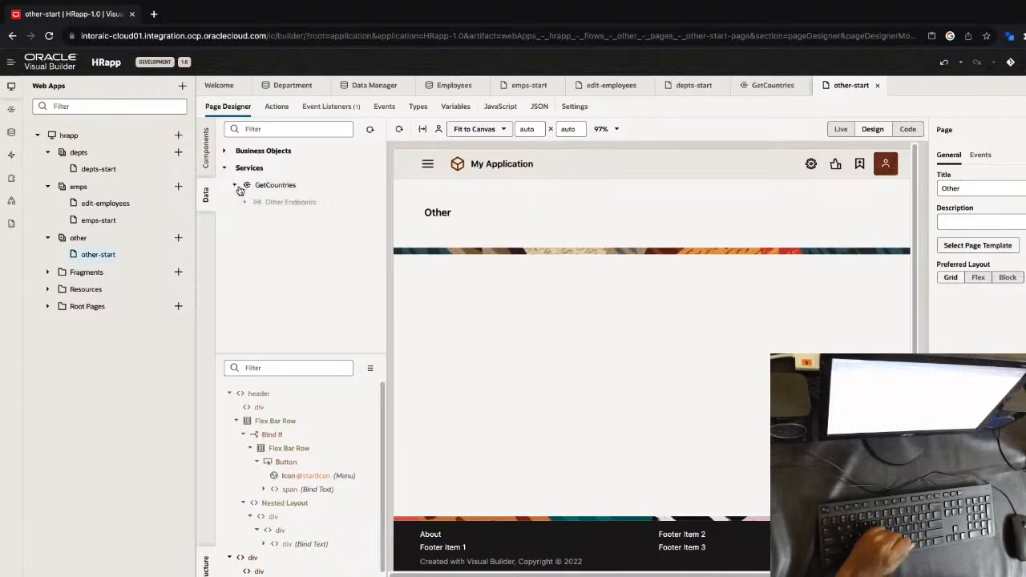
left_click(244, 201)
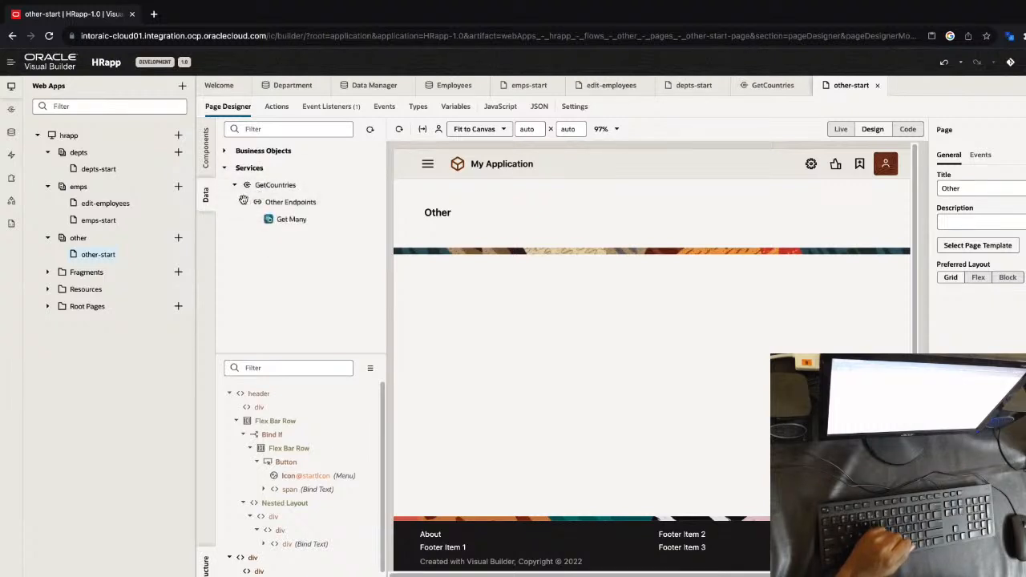
left_click_drag(286, 219, 452, 297)
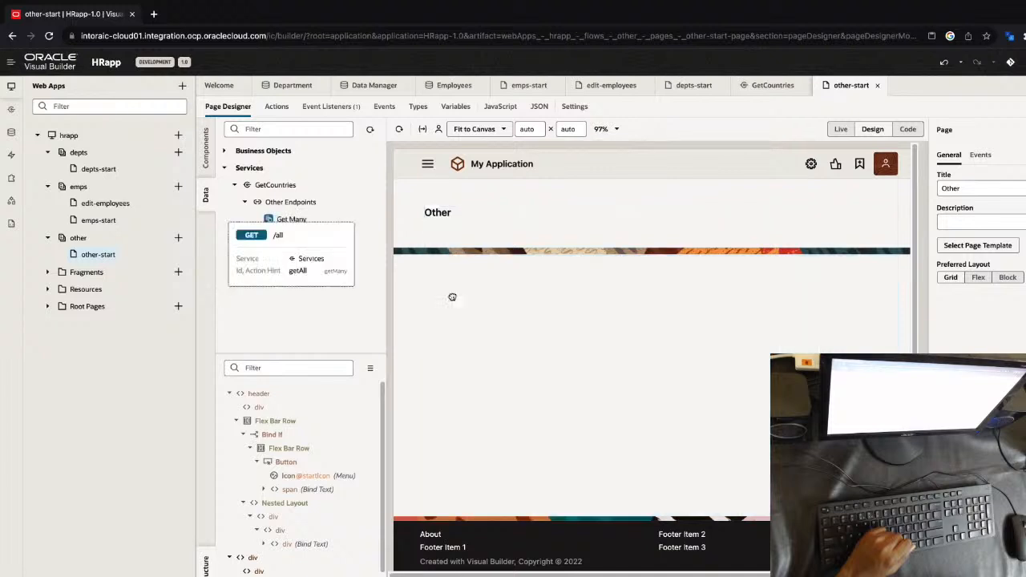
left_click(481, 359)
left_click_drag(305, 219, 449, 300)
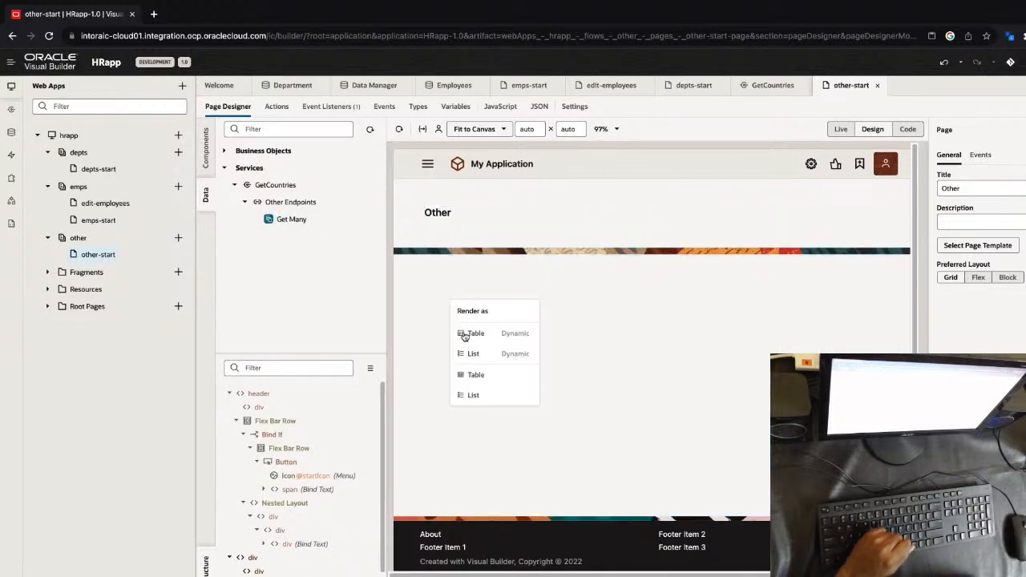
left_click(483, 394)
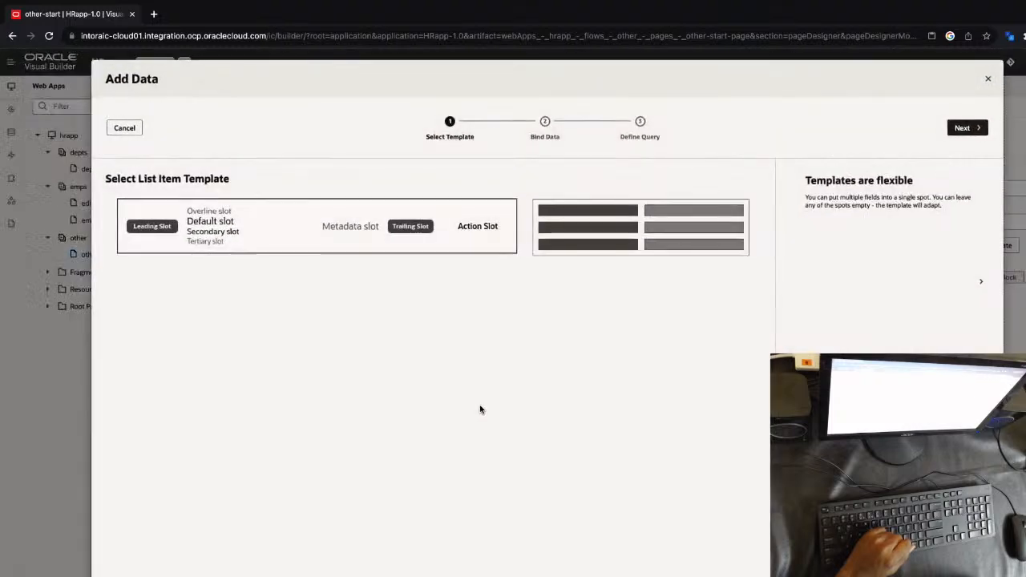
Keep the default list item template, bind name to the default slot, and bind flag to the leading slot displayed as Image
left_click(962, 129)
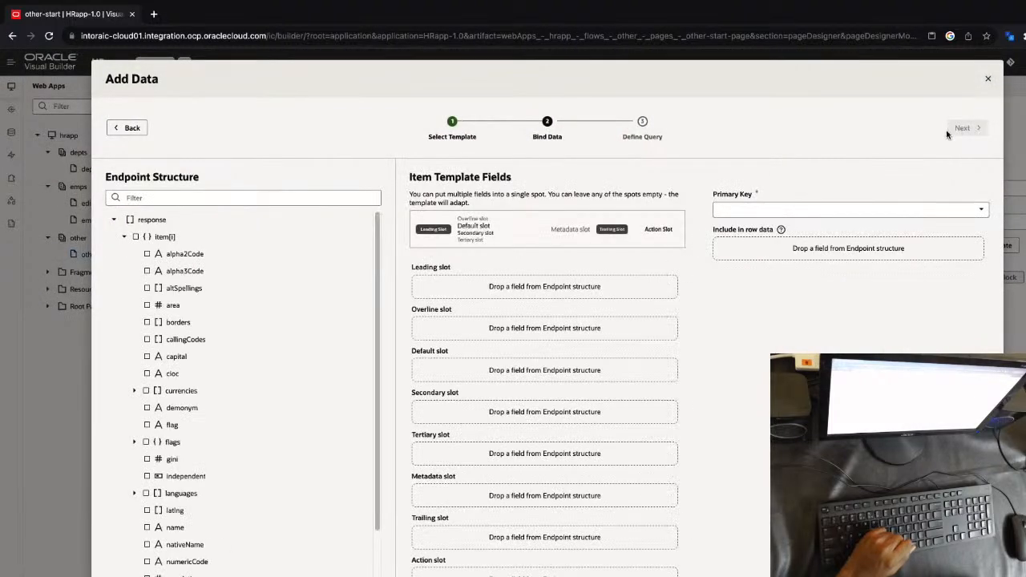
left_click_drag(175, 528, 449, 368)
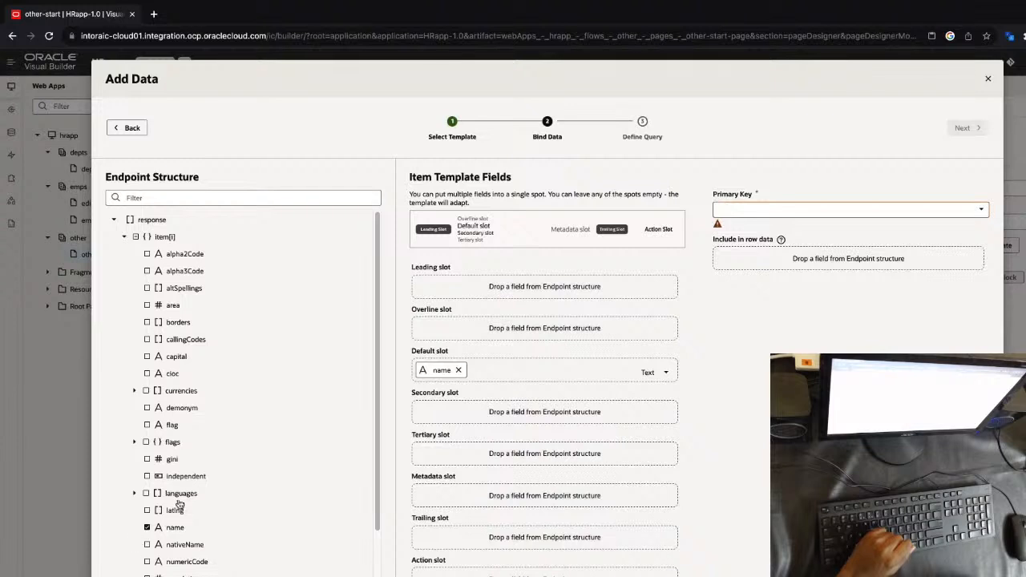
left_click_drag(170, 423, 516, 295)
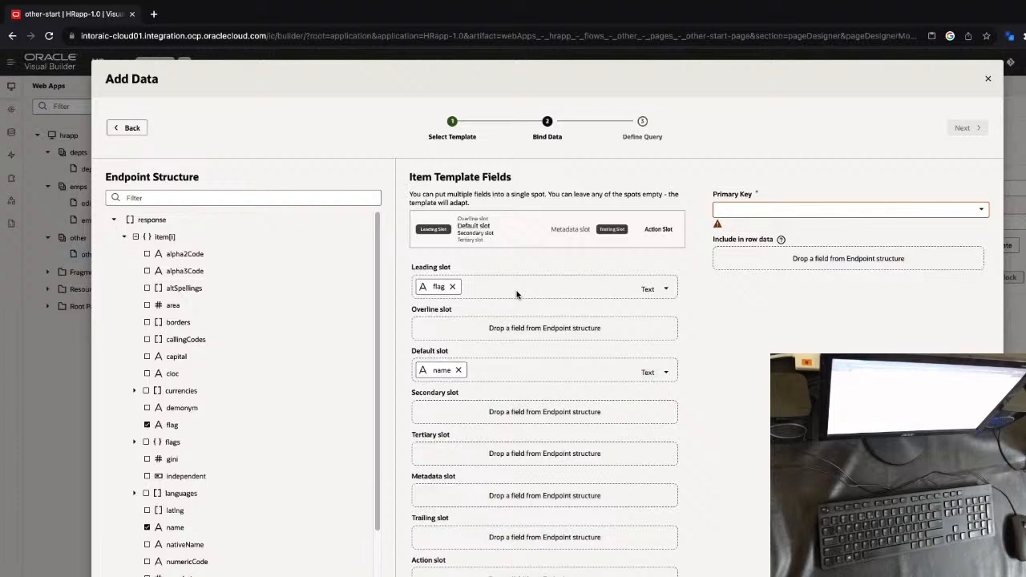
left_click(645, 288)
left_click(627, 395)
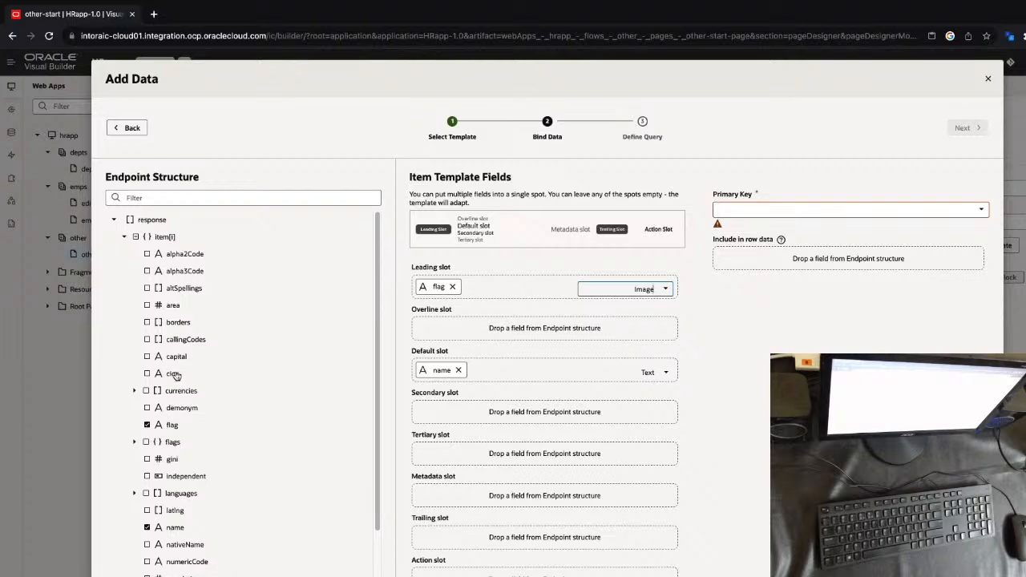
Bind capital to the secondary slot, nativeName to the tertiary slot, and population to the metadata slot
left_click_drag(181, 359, 433, 416)
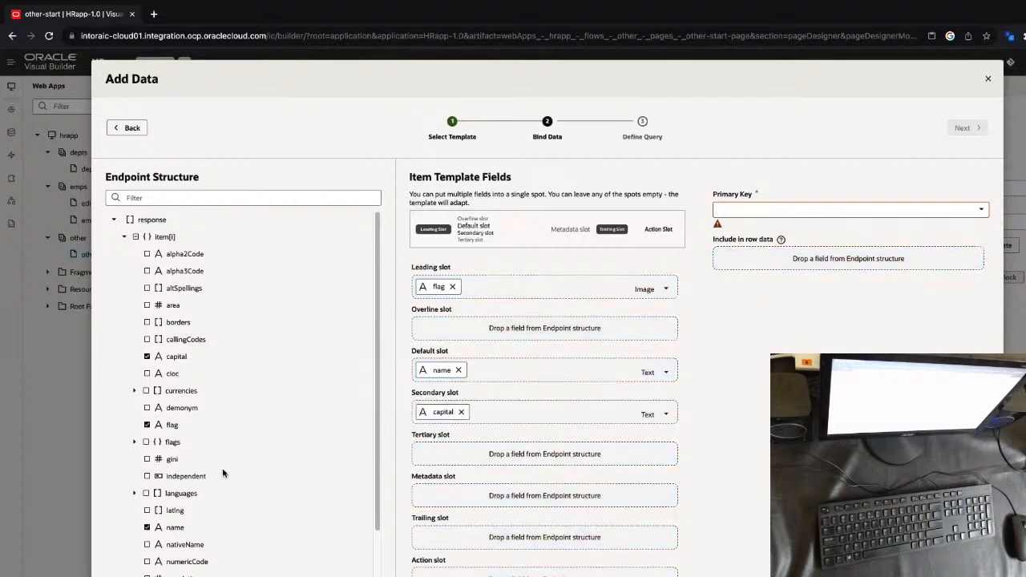
left_click_drag(181, 547, 448, 455)
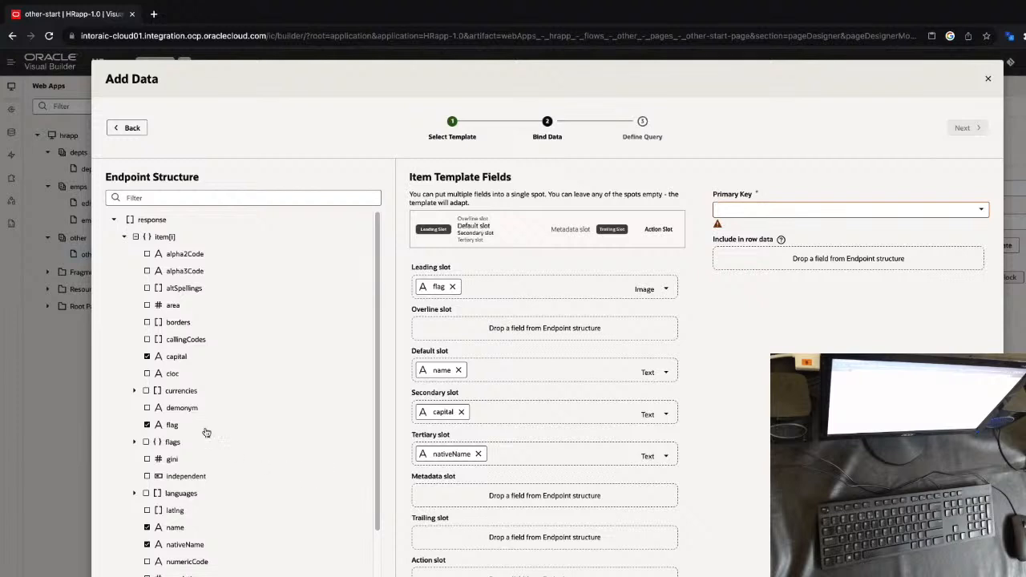
scroll(192, 345, "down", 1)
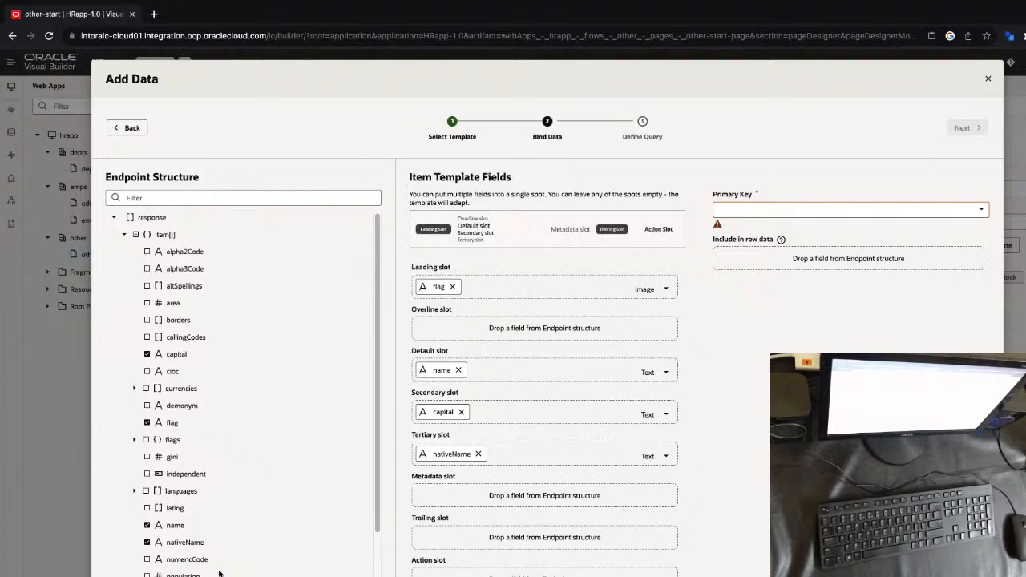
left_click_drag(182, 575, 489, 503)
Set alpha2Code as the primary key and finish adding the countries data without defining a query
left_click(786, 208)
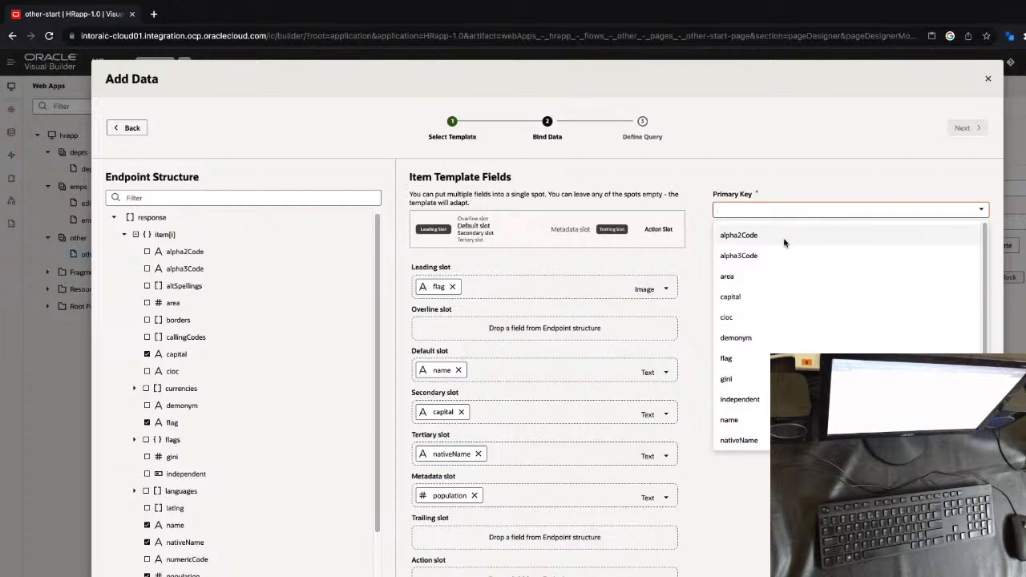
left_click(785, 234)
left_click(959, 130)
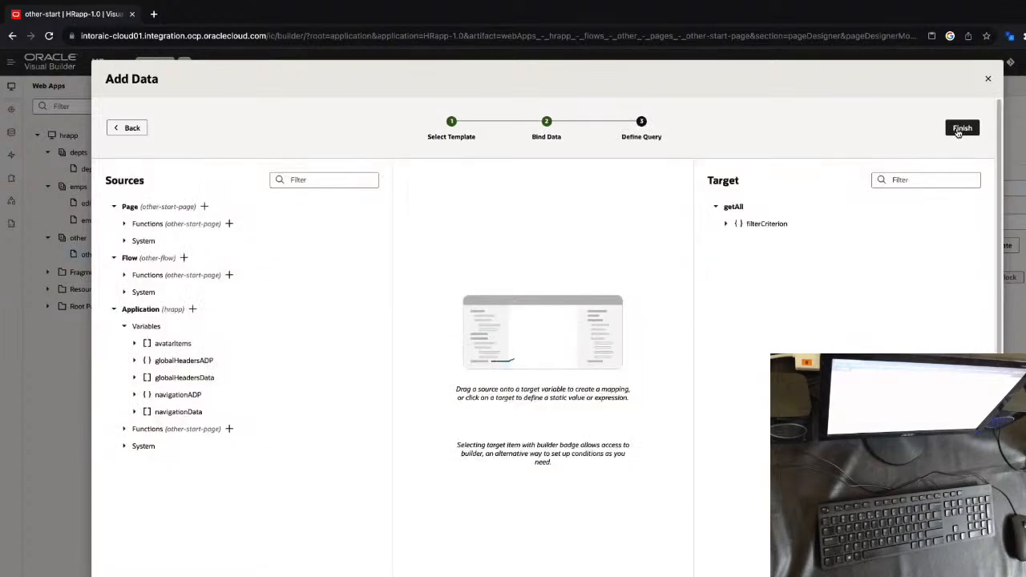
left_click(960, 128)
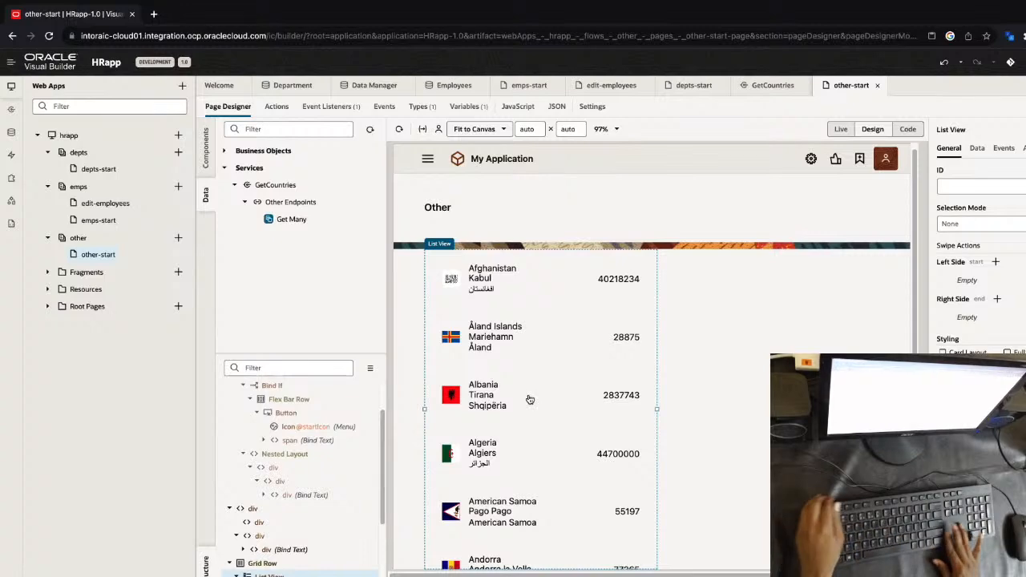
key("Left")
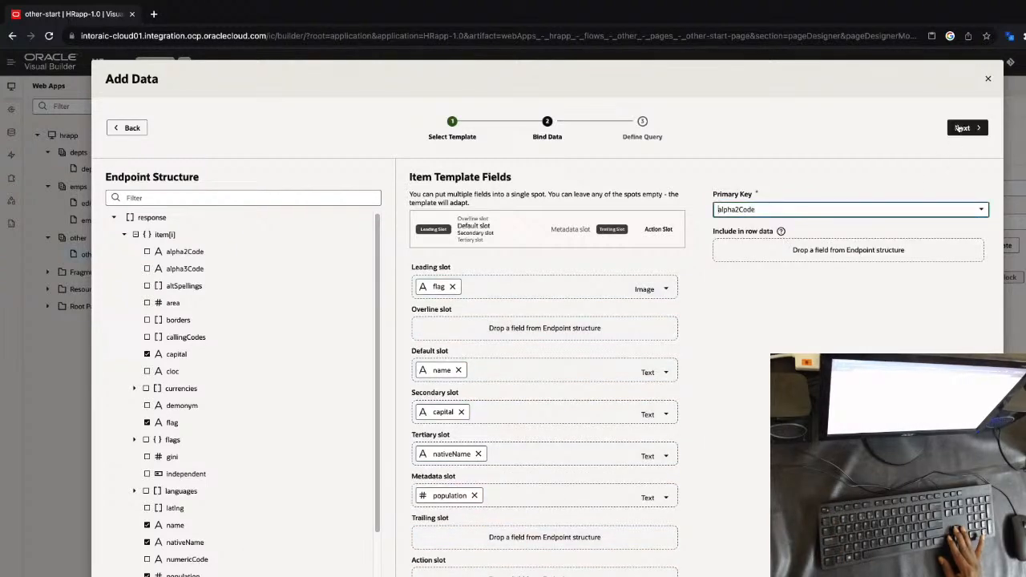
key("Left")
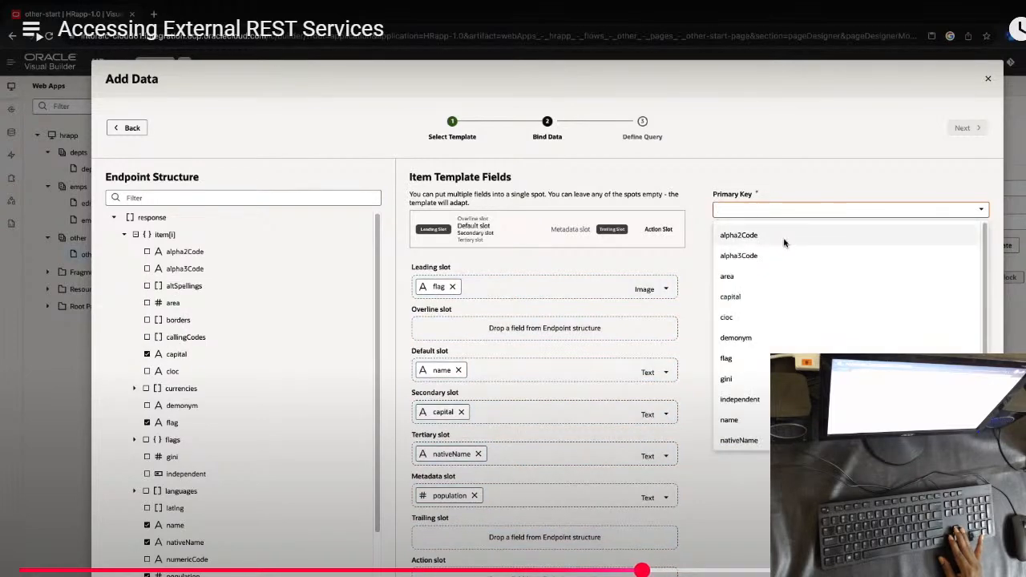
key("Right")
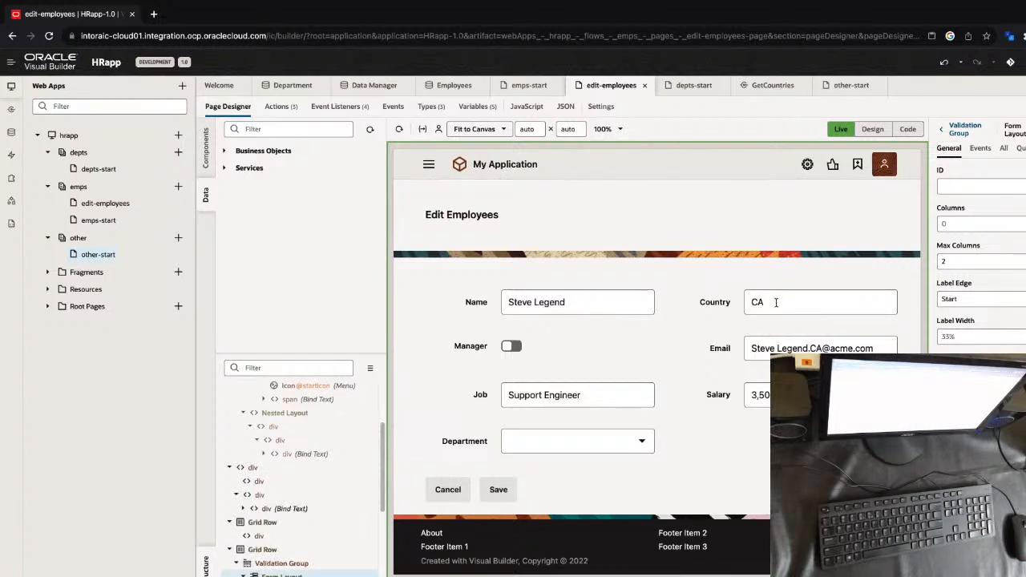
Try to add a Select (Single) component to the end of the Edit Employees form in design mode
left_click(872, 129)
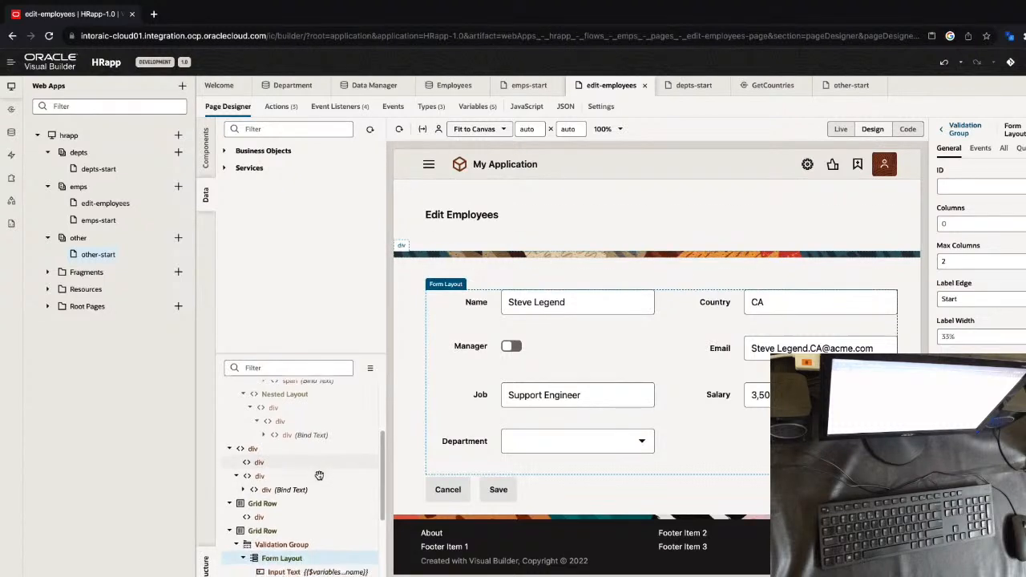
left_click(206, 149)
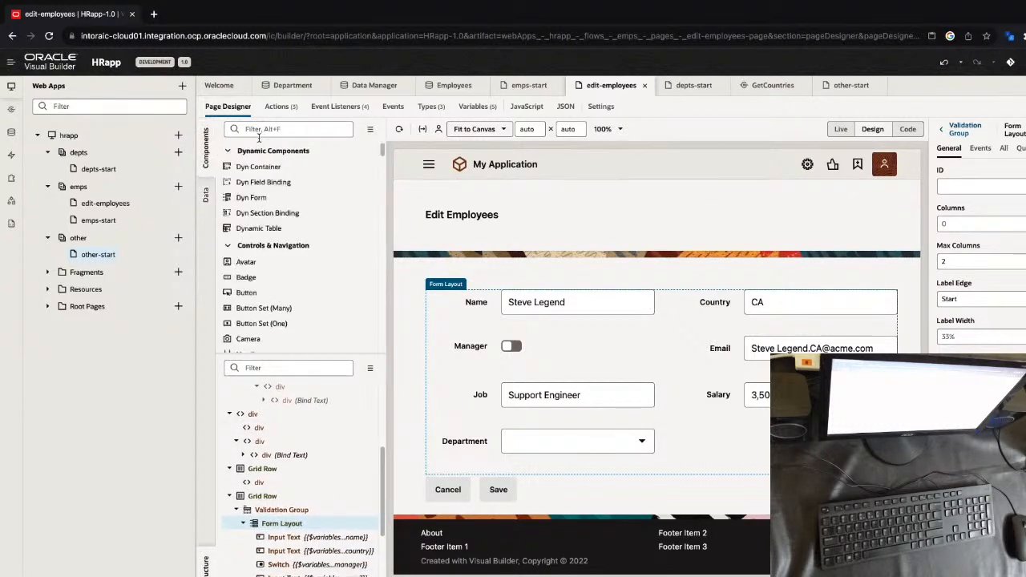
left_click(269, 129)
type("selec")
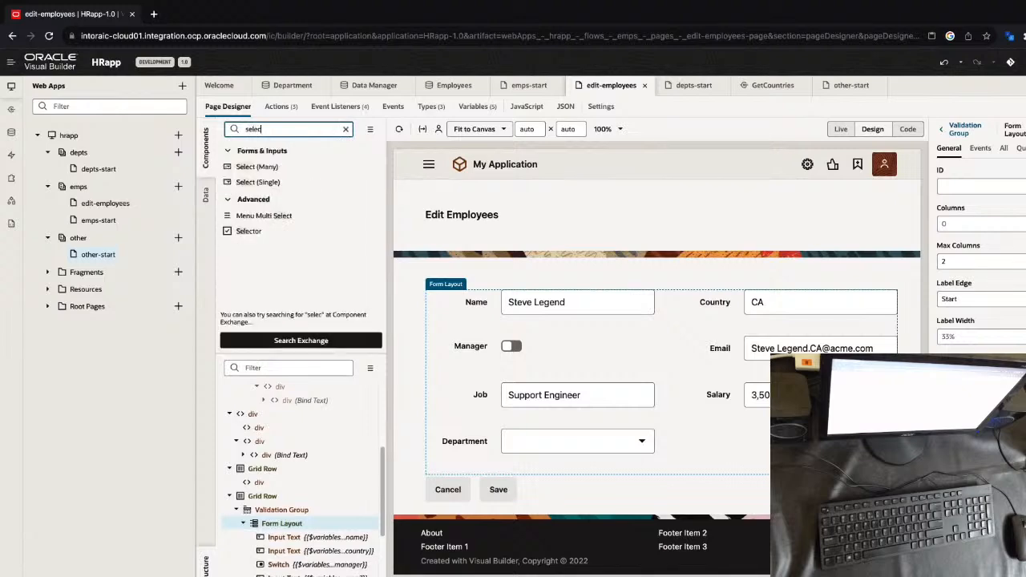
left_click_drag(255, 182, 607, 480)
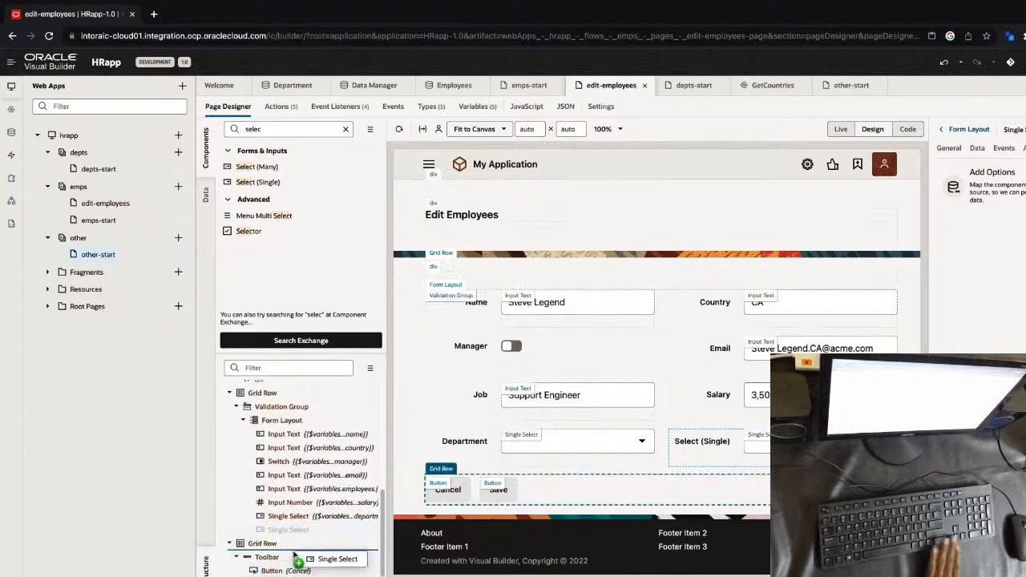
key("Left")
key("Left")
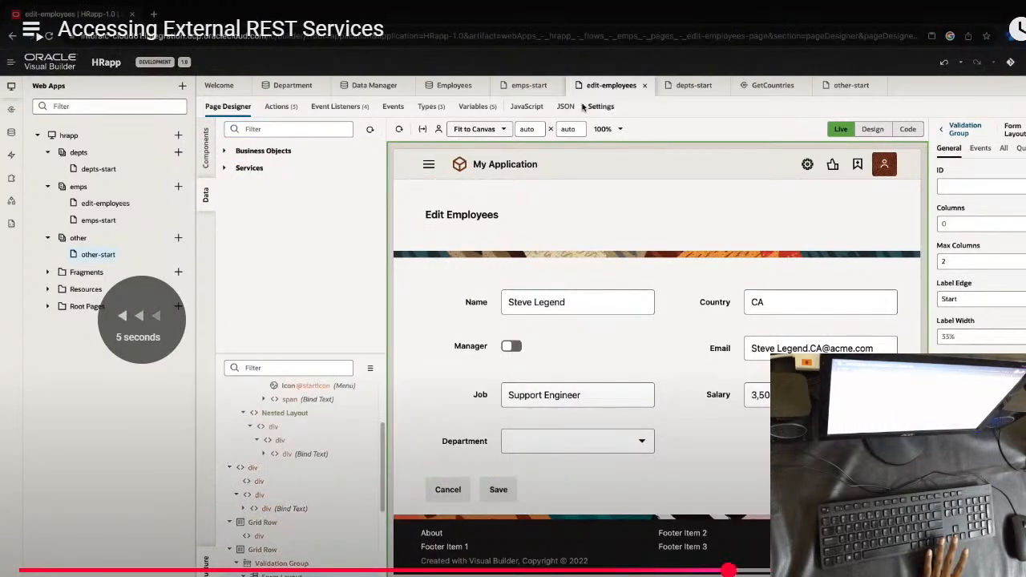
key("Left")
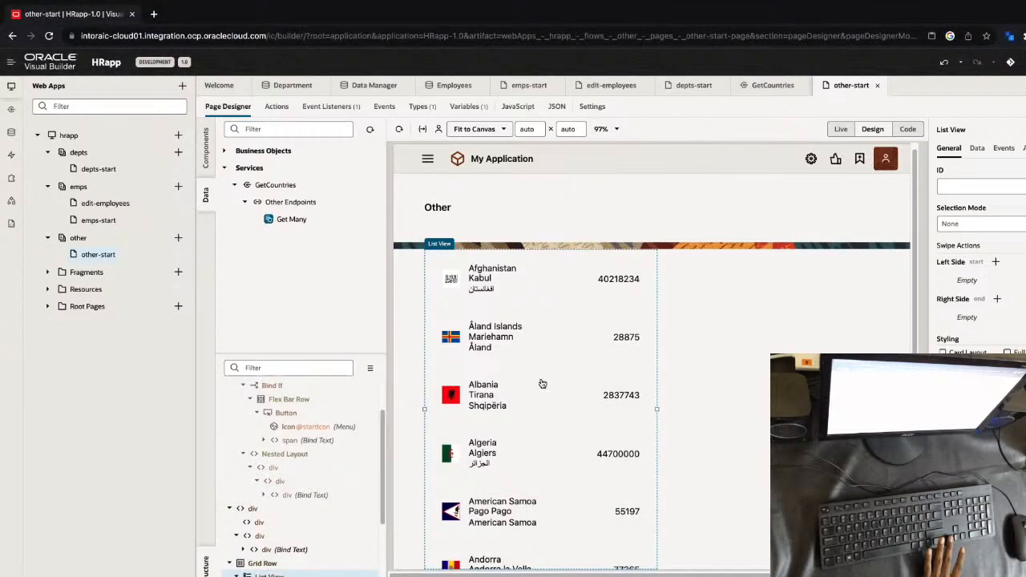
Open the edit-employees page in design mode and place a Select (Single) component in the form layout directly after the Name field
left_click(617, 86)
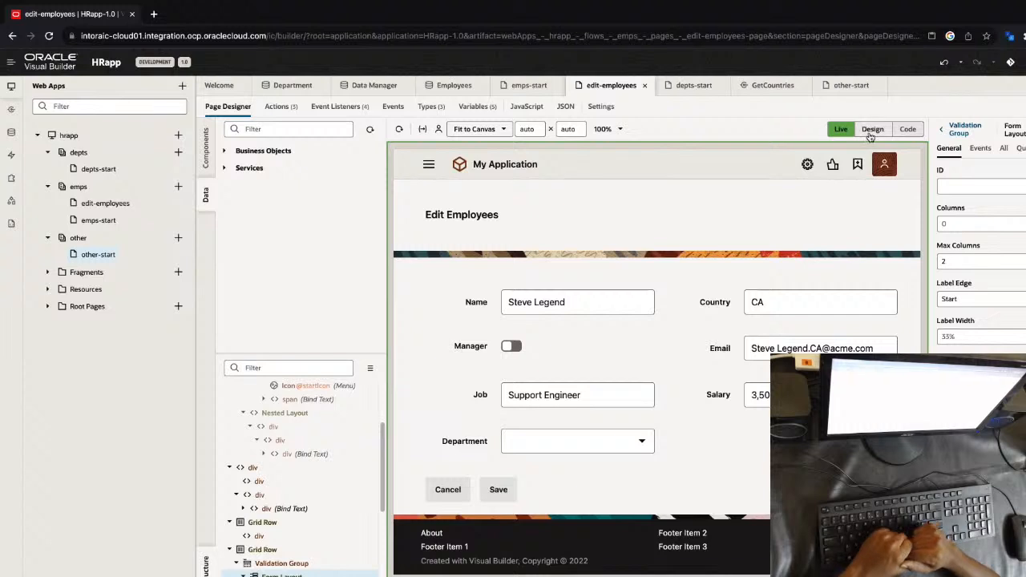
left_click(871, 130)
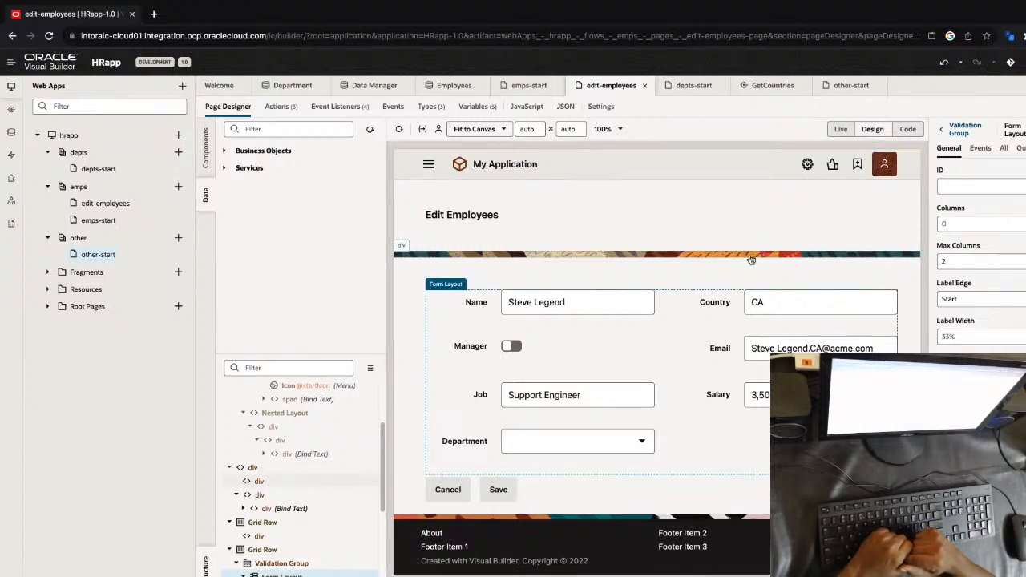
scroll(272, 485, "down", 1)
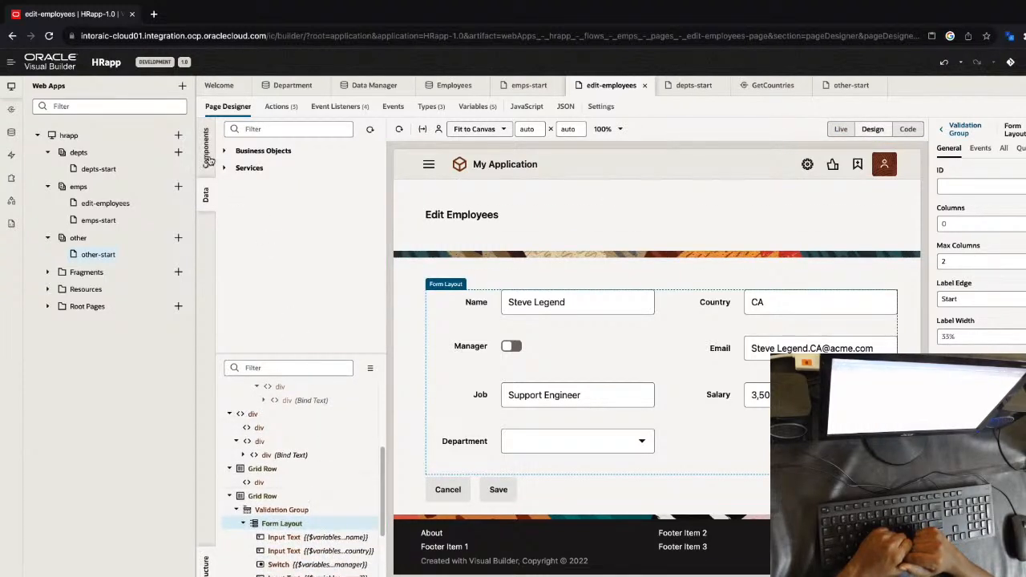
left_click(206, 148)
left_click(268, 128)
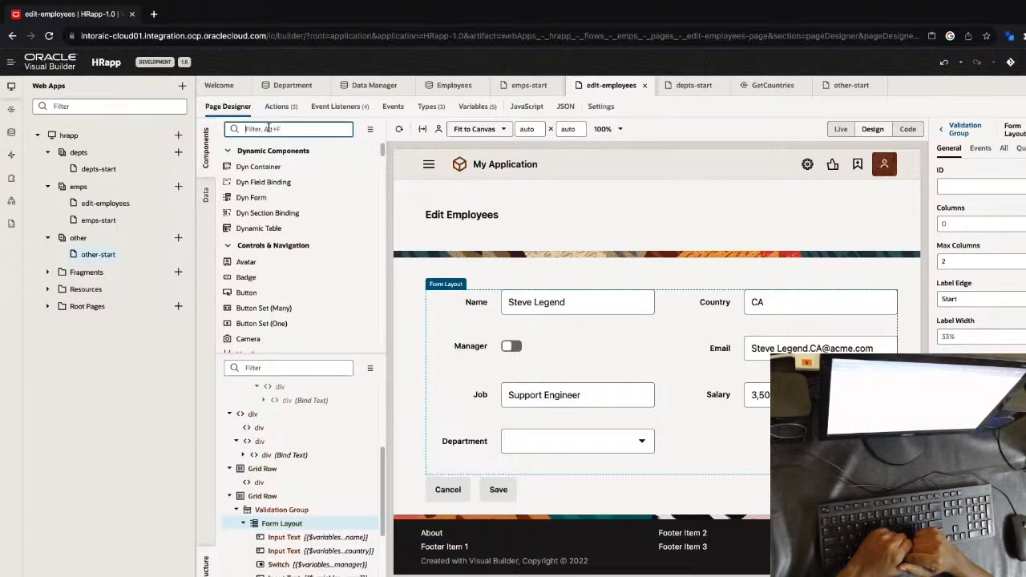
type("selec")
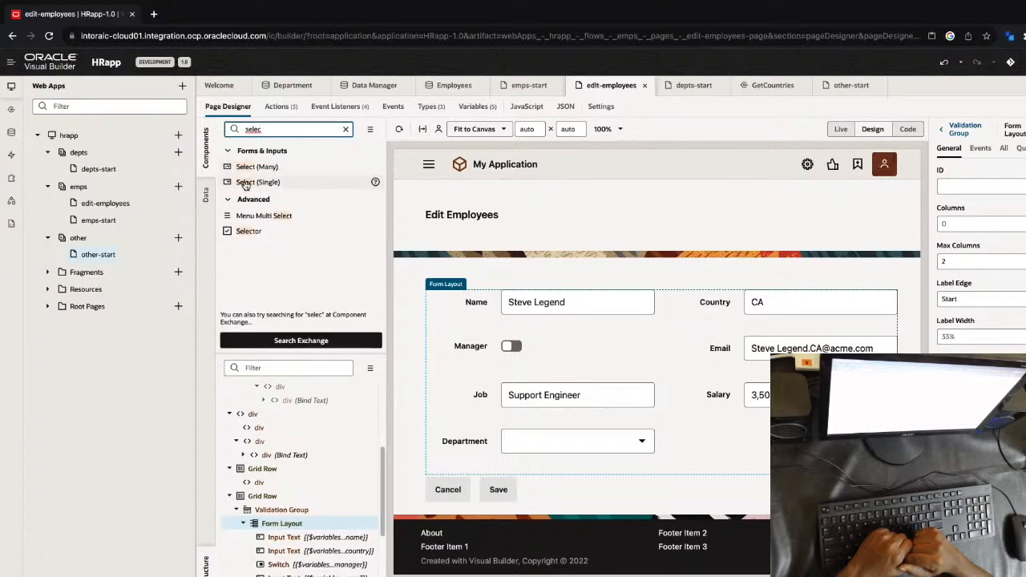
left_click_drag(245, 184, 607, 470)
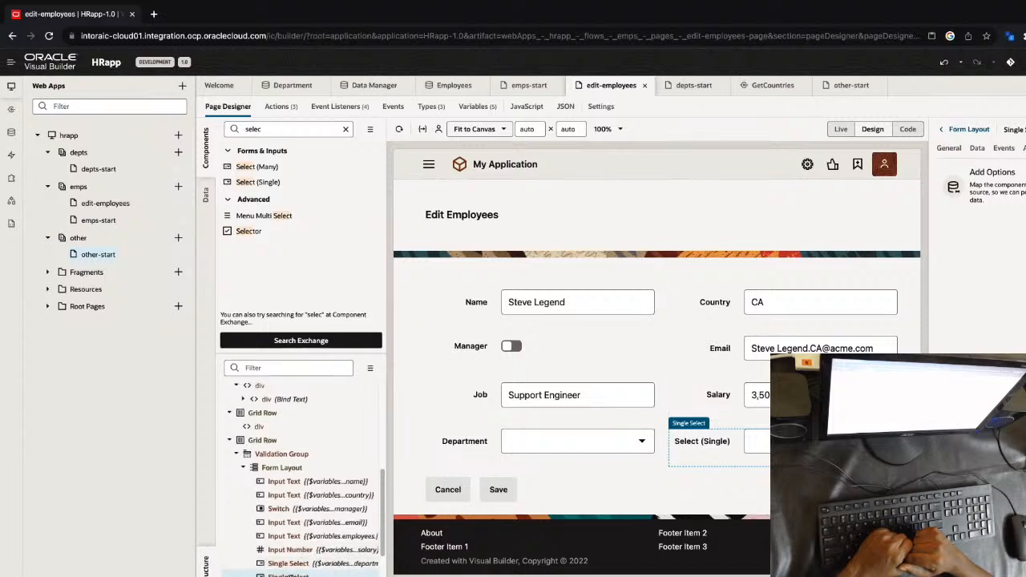
left_click_drag(287, 573, 295, 446)
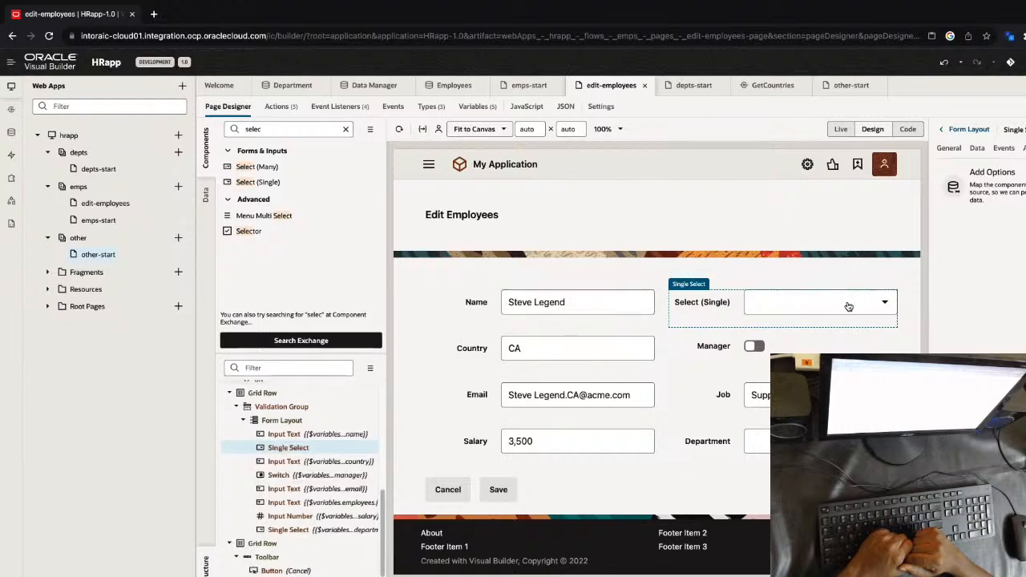
Add options to the new single select from the GetCountries GET /all endpoint, with name as the label and alpha2Code as the value
left_click(1016, 193)
left_click(116, 459)
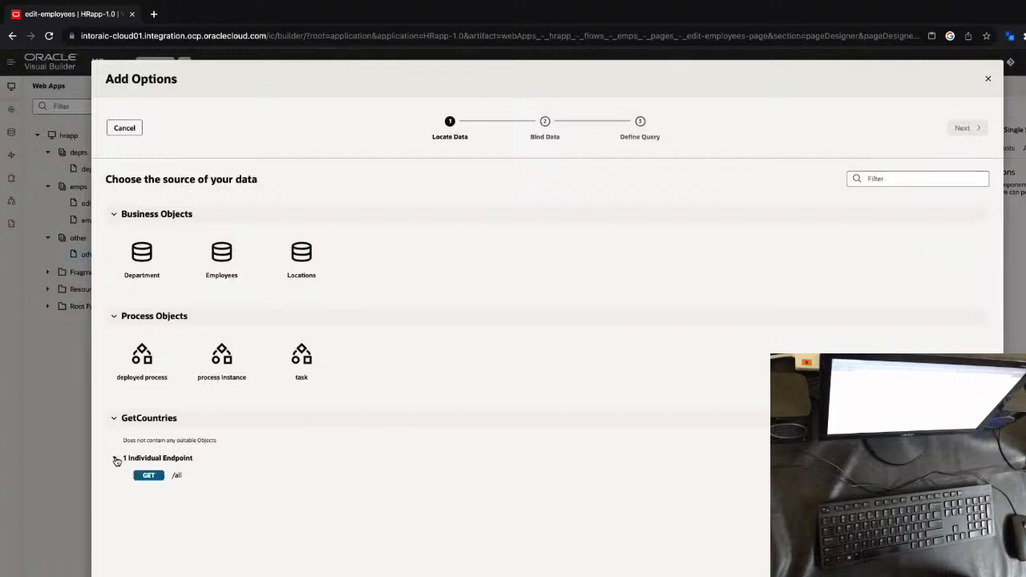
left_click(177, 475)
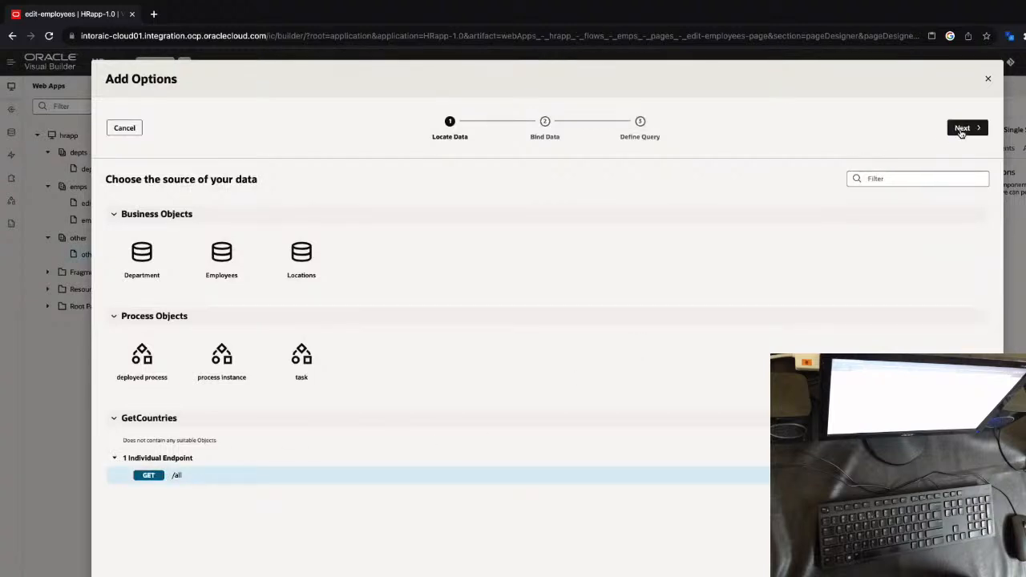
left_click(962, 129)
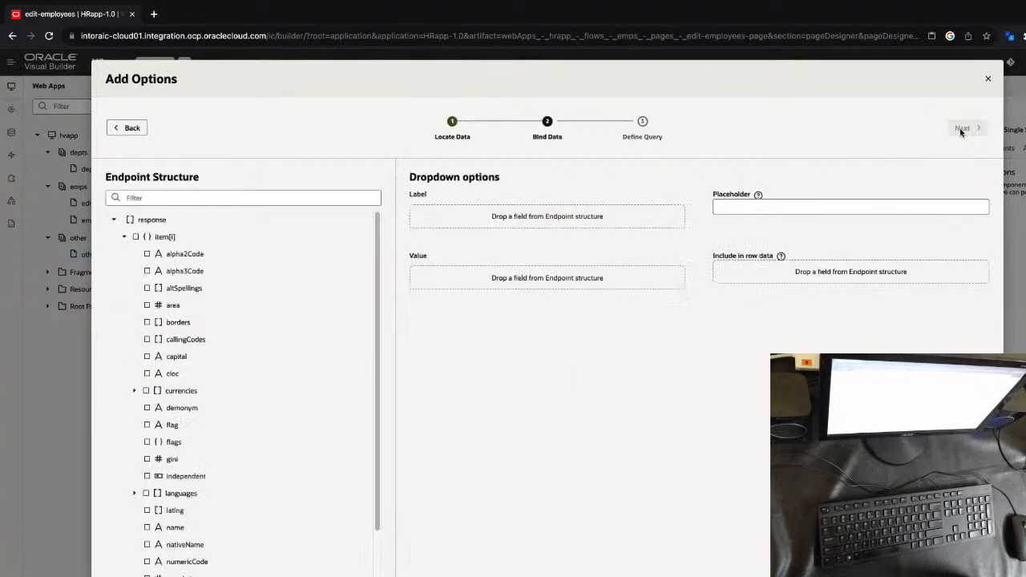
left_click(174, 528)
left_click(200, 254)
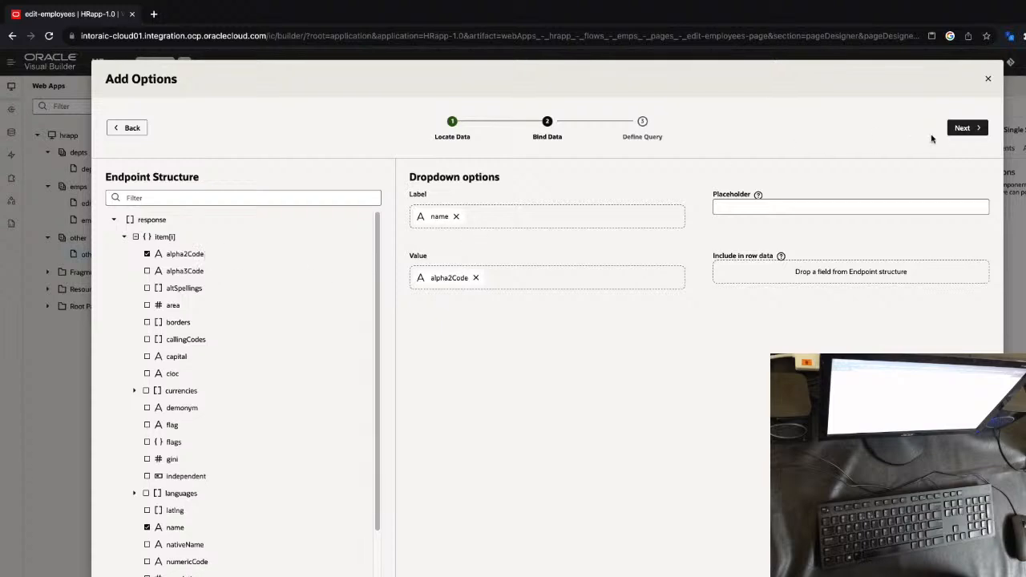
left_click(964, 128)
left_click(962, 129)
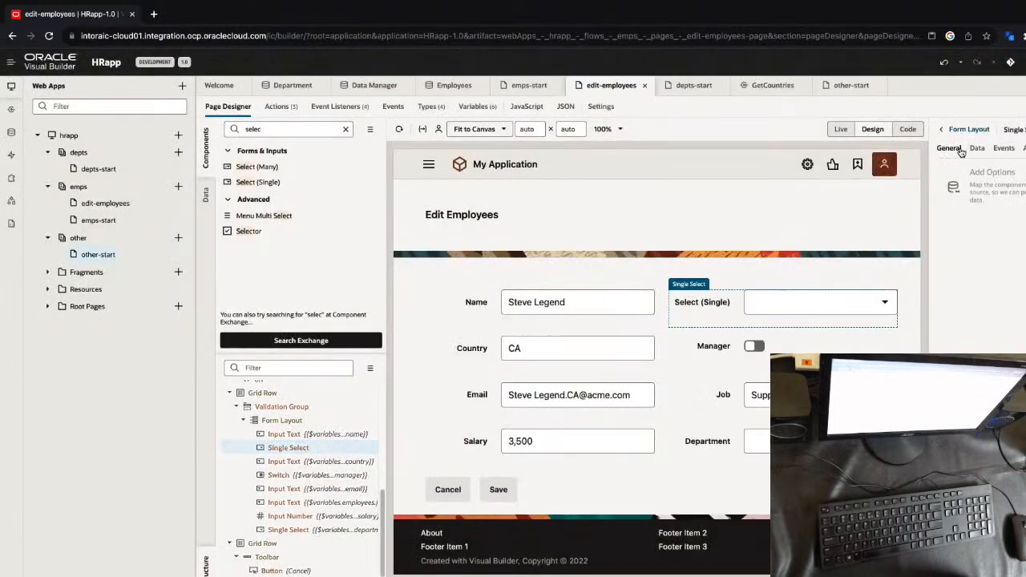
Set the new single select's label hint to Country
left_click(961, 153)
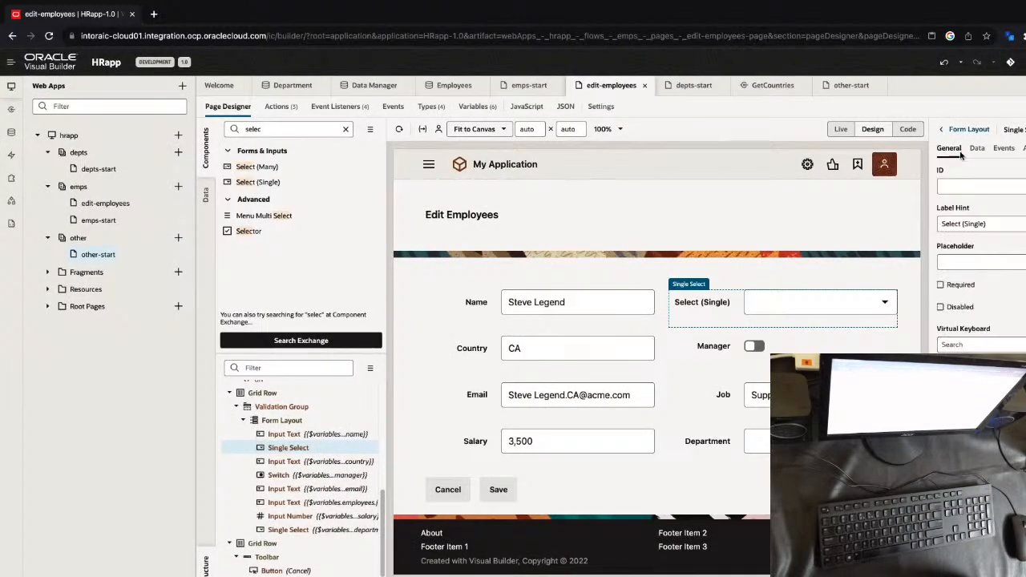
left_click(997, 223)
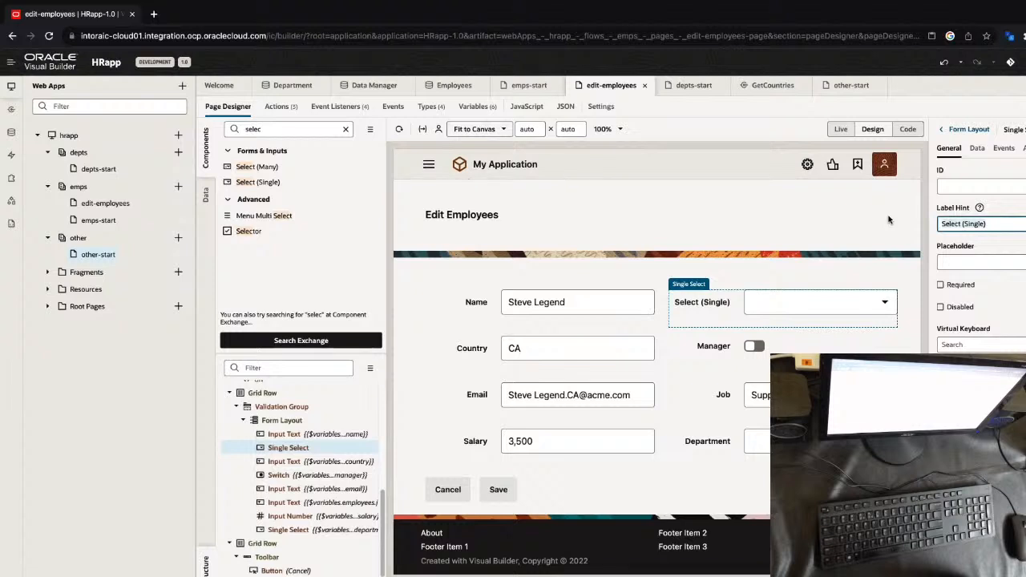
key("ctrl+a")
type("Cou")
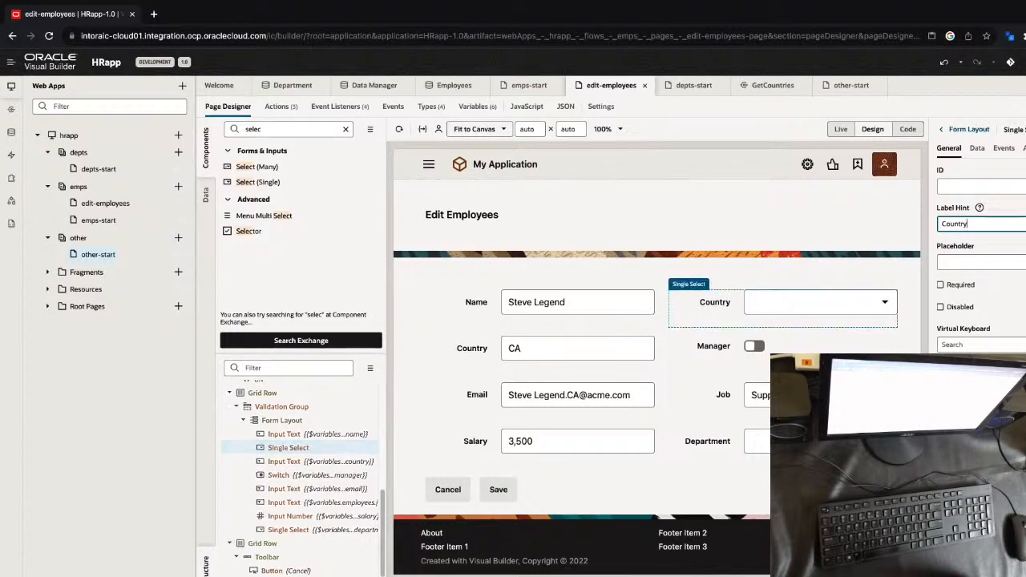
Bind the new Country single select's value to the country field of the page's employees variable
left_click(975, 149)
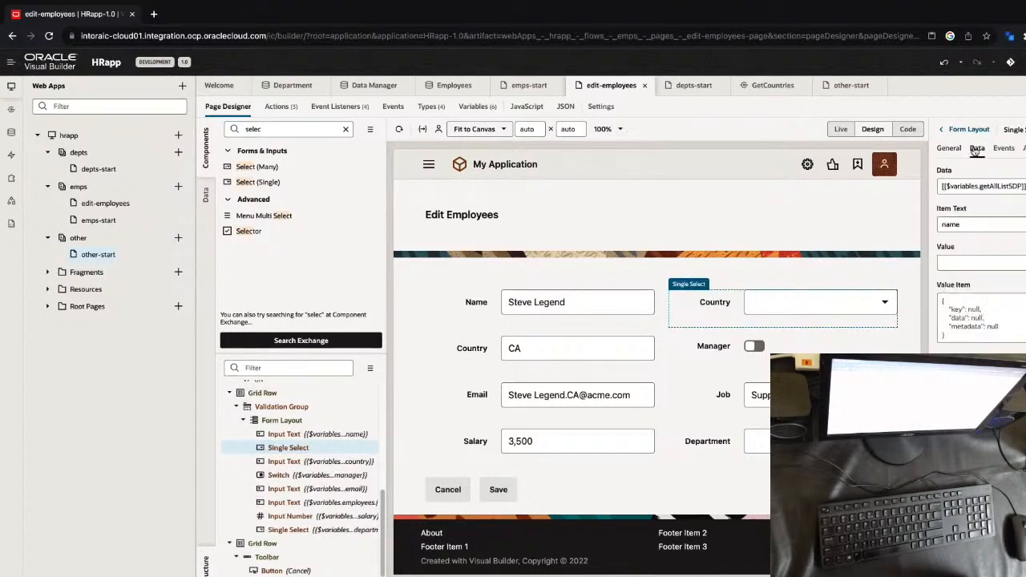
left_click(1023, 247)
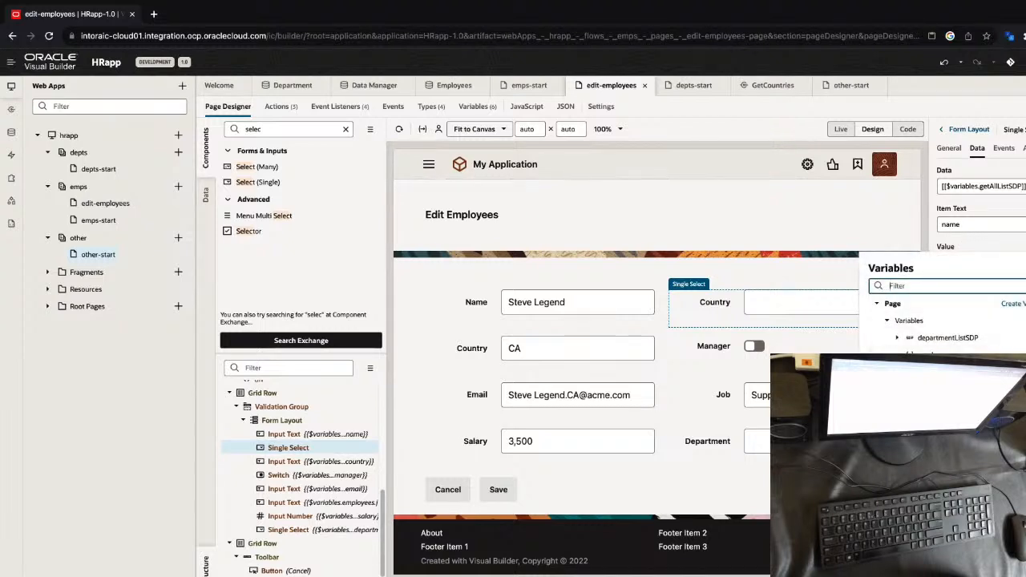
left_click(930, 388)
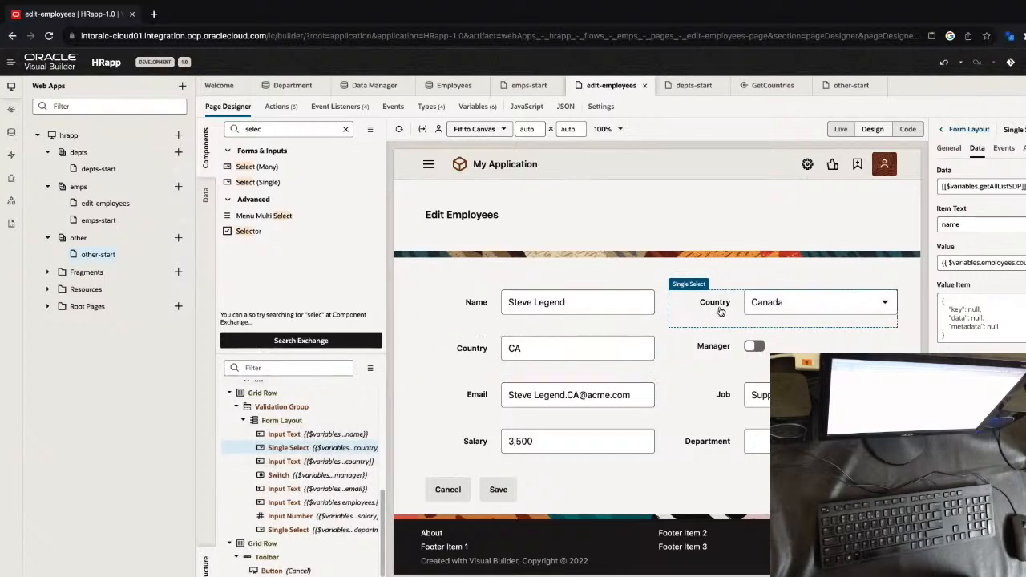
Test the Country fields in Live mode by choosing Algeria and Anguilla in the dropdown and entering US in the text field
left_click(841, 130)
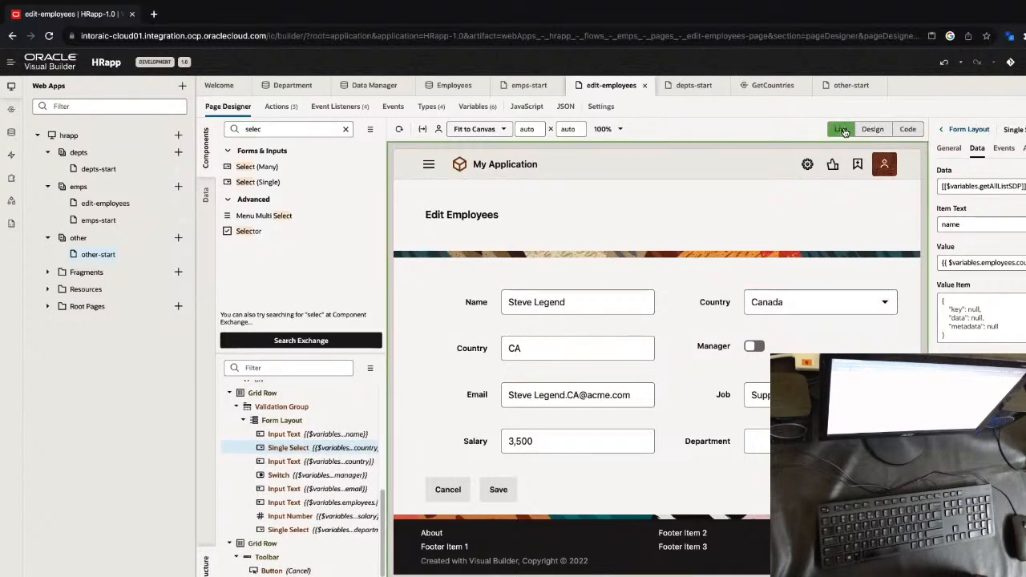
left_click(817, 301)
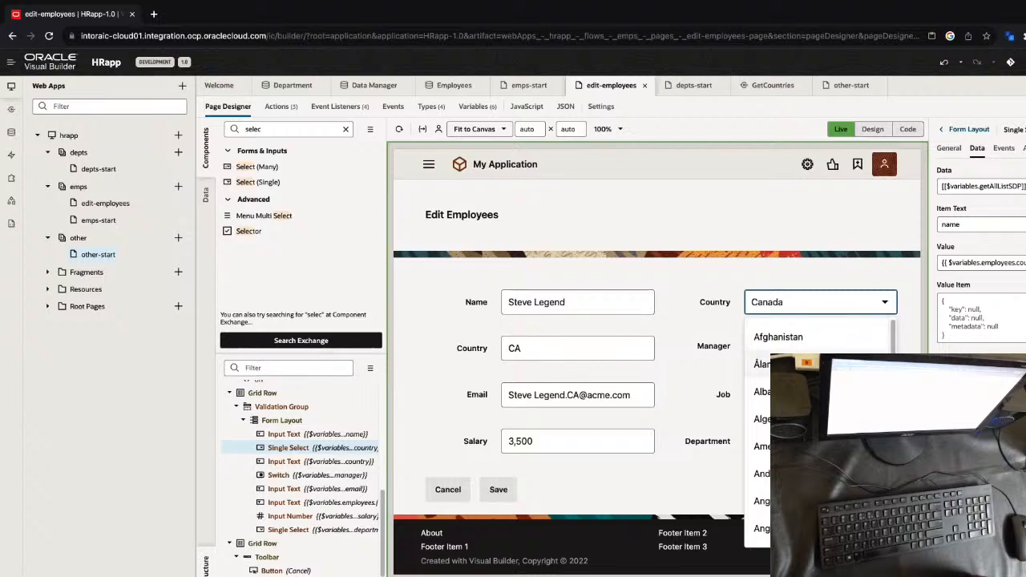
left_click(802, 360)
left_click(770, 303)
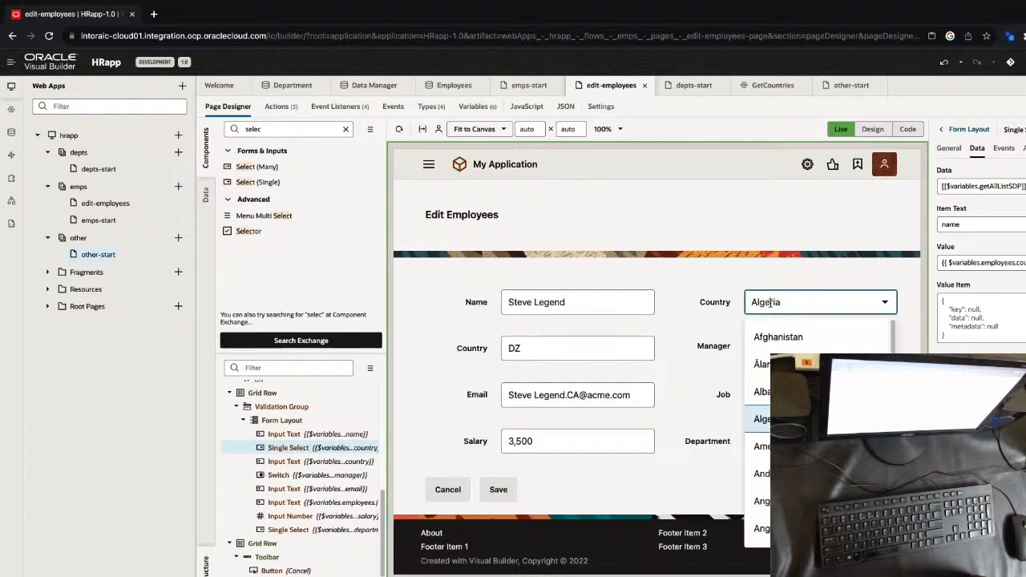
left_click(759, 529)
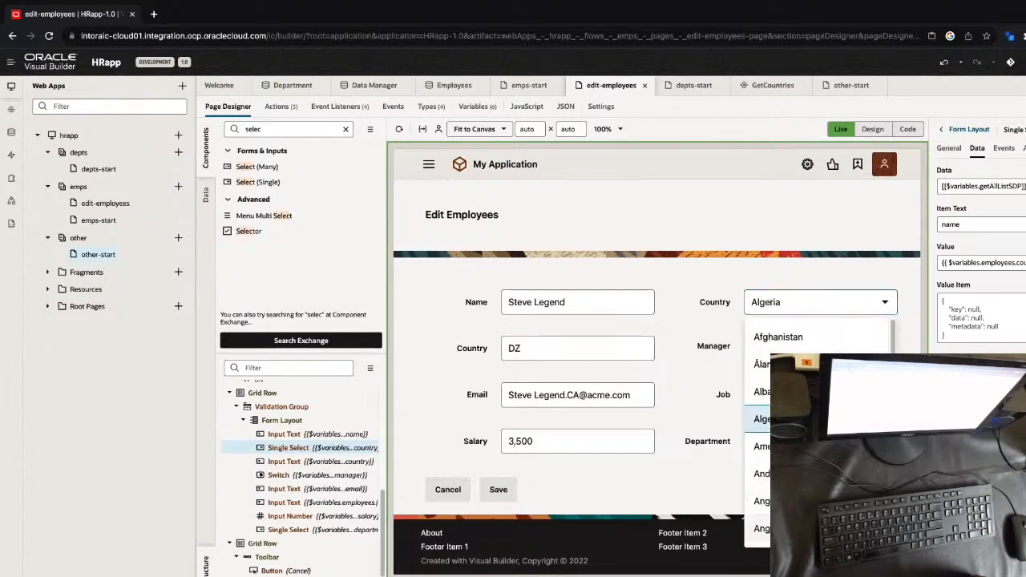
left_click(545, 347)
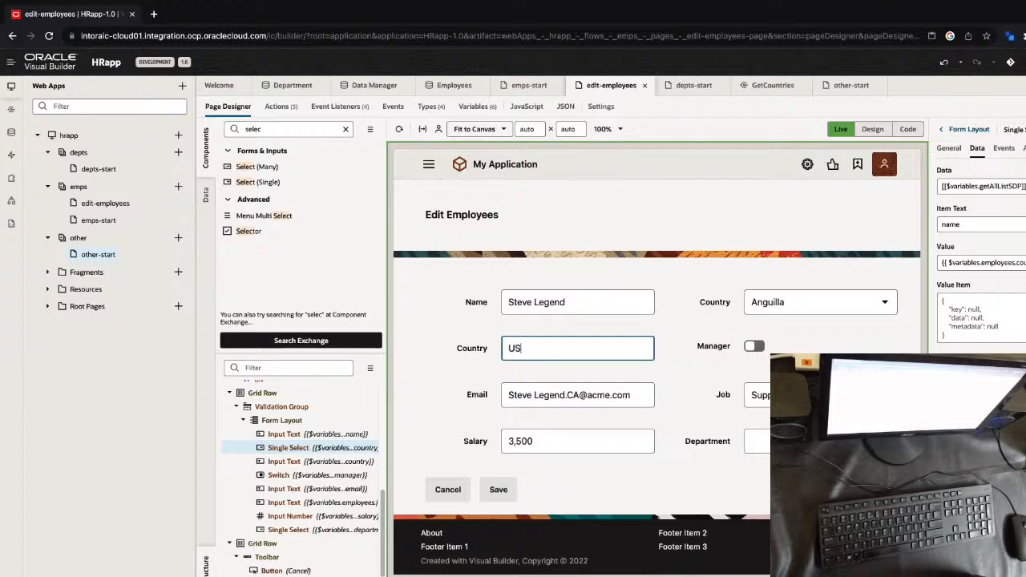
key("Tab")
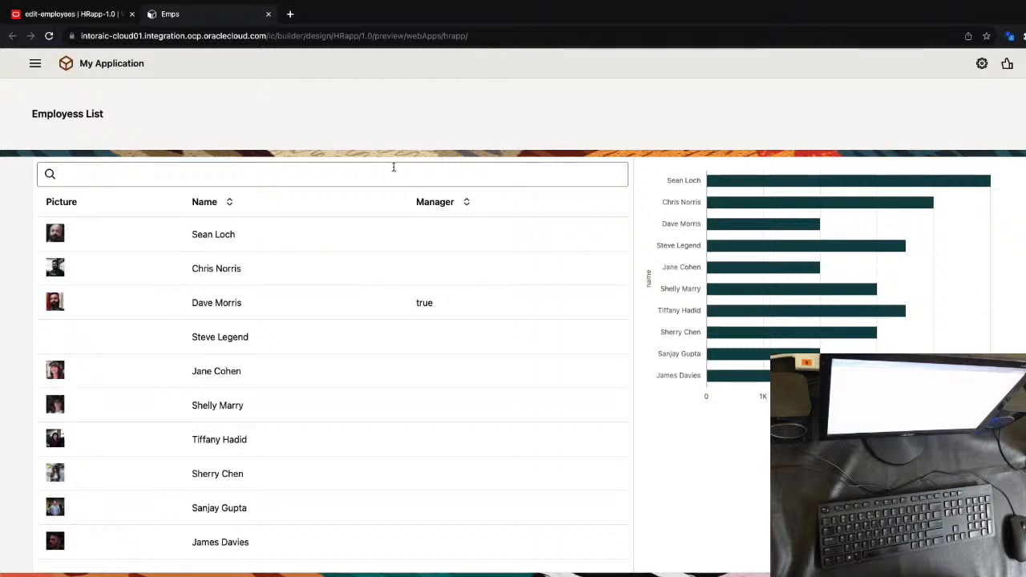
In the application preview, filter the employees list by "Sh" and open the second matching employee for editing
key("Left")
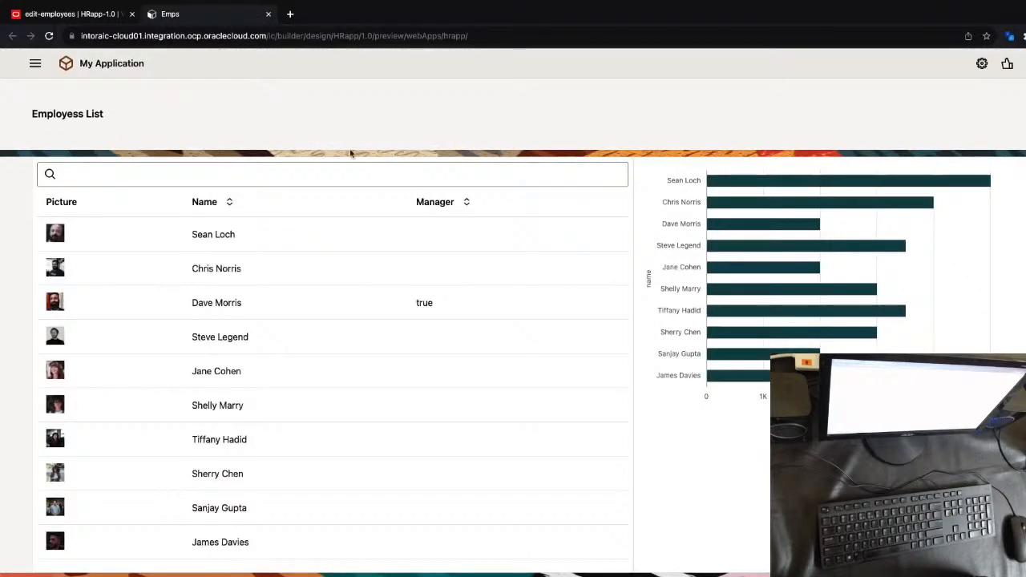
left_click(324, 174)
type("Sh")
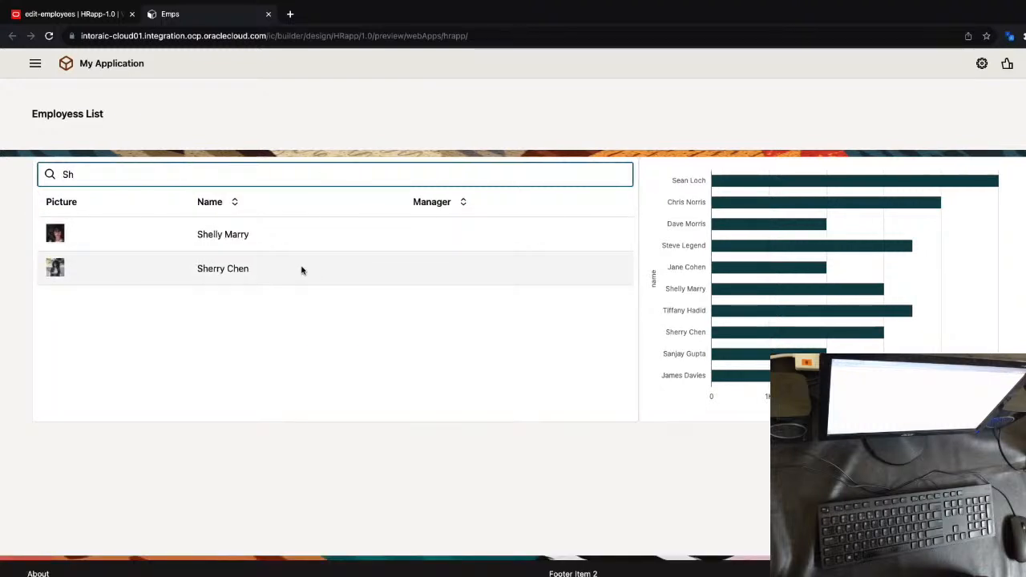
left_click(301, 270)
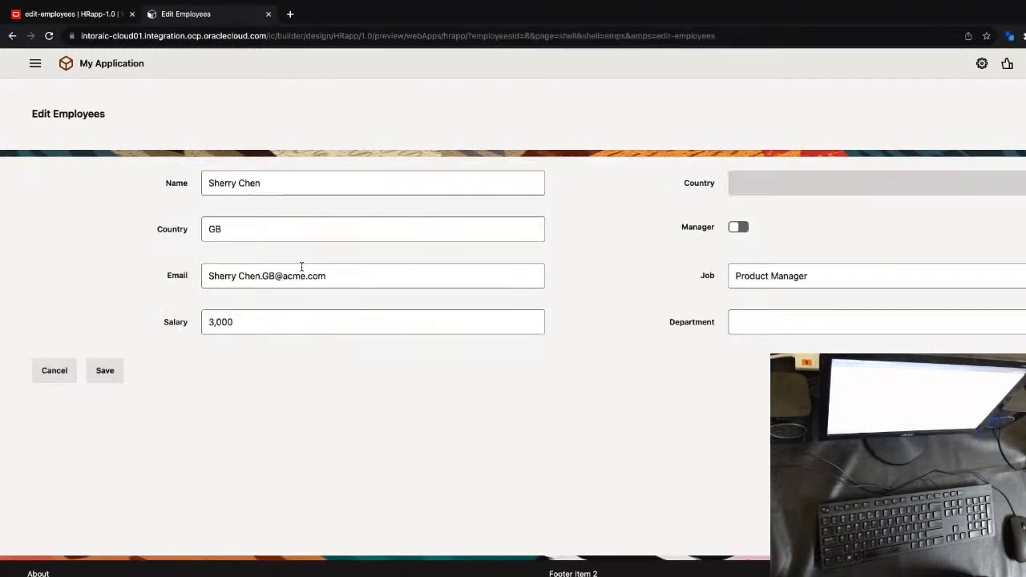
Set the employee's department to Sales, turn on Manager, choose Anguilla as the country and save the record
left_click(764, 325)
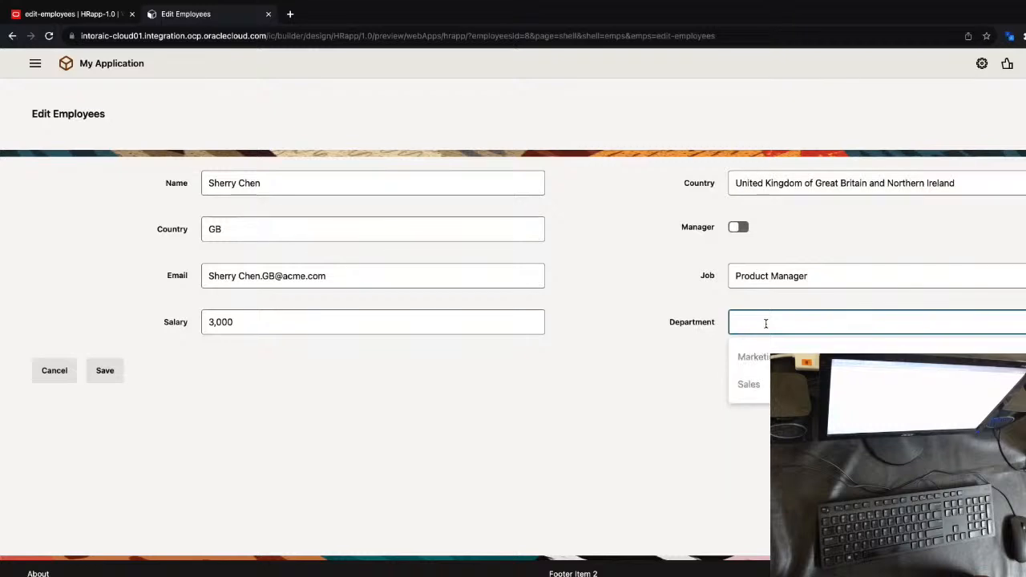
left_click(766, 386)
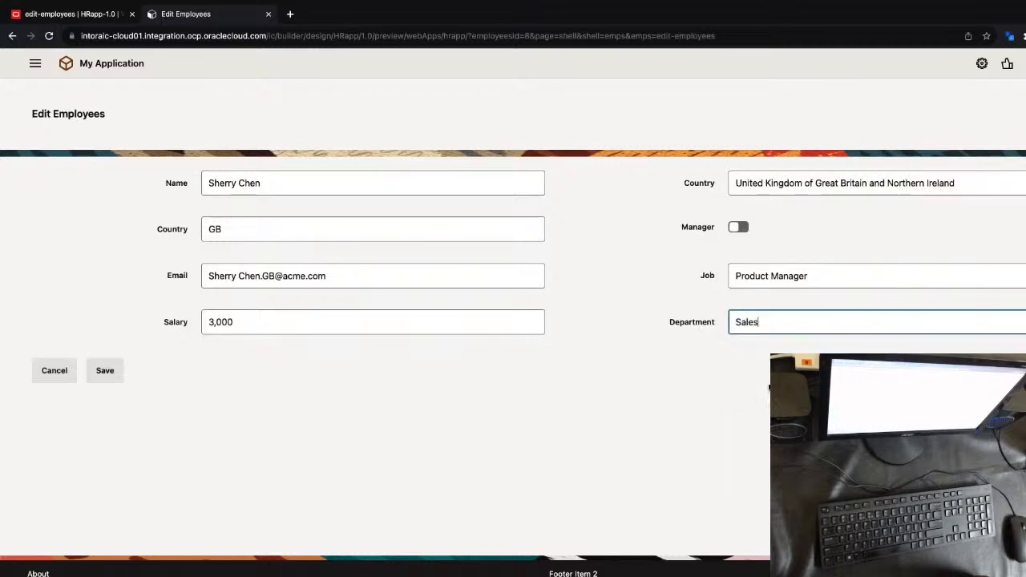
left_click(745, 230)
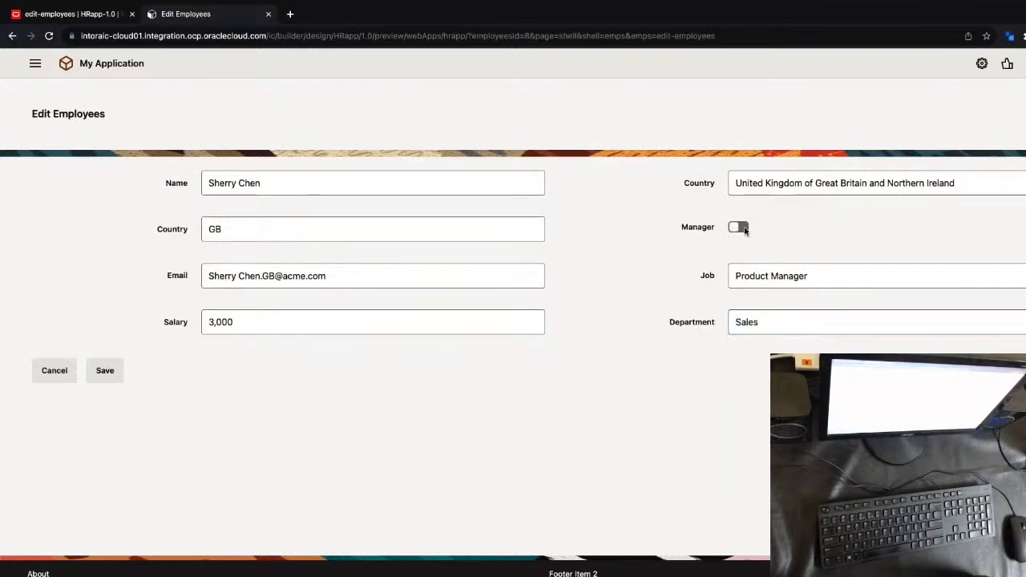
left_click(751, 184)
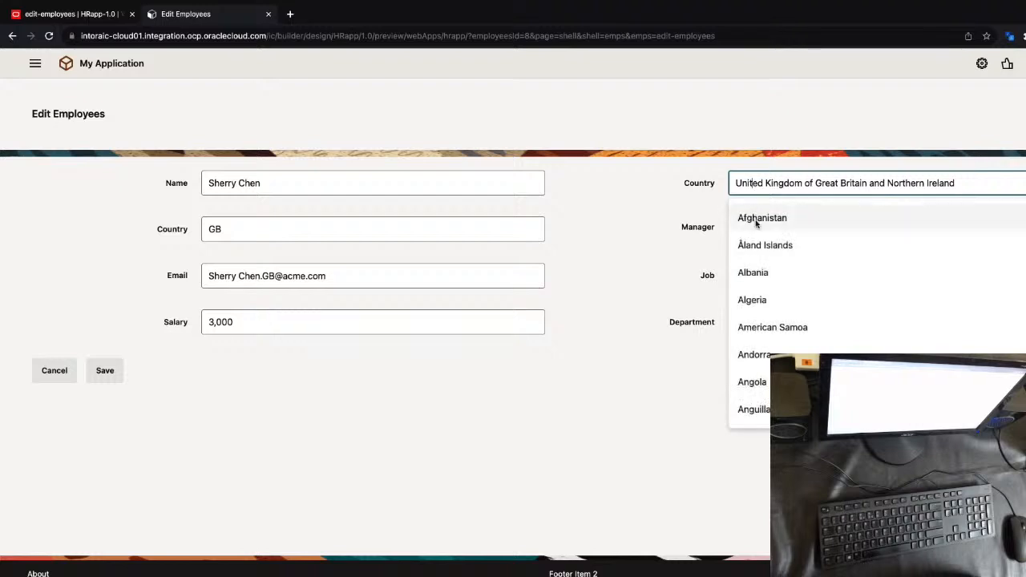
left_click(759, 412)
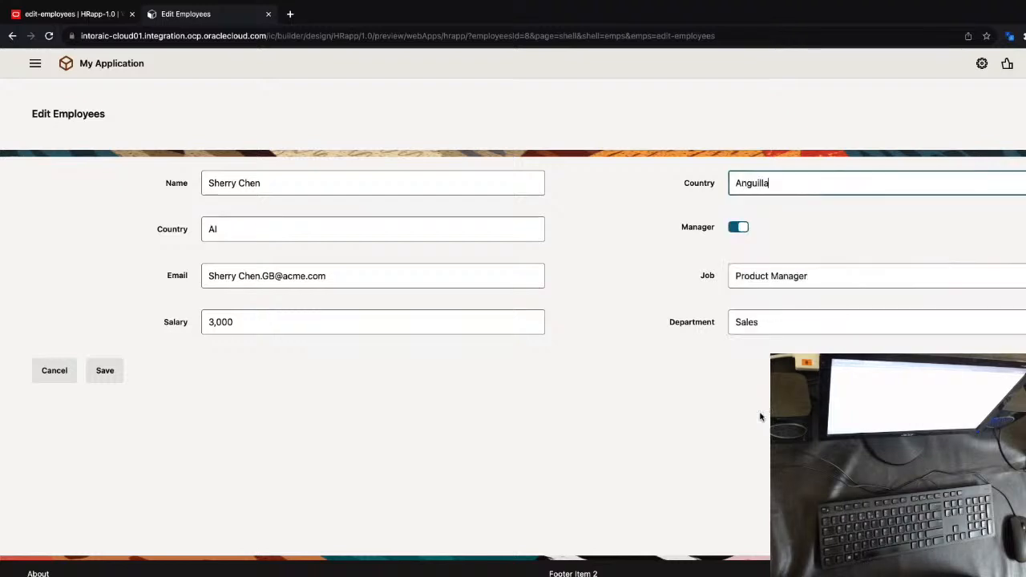
left_click(104, 372)
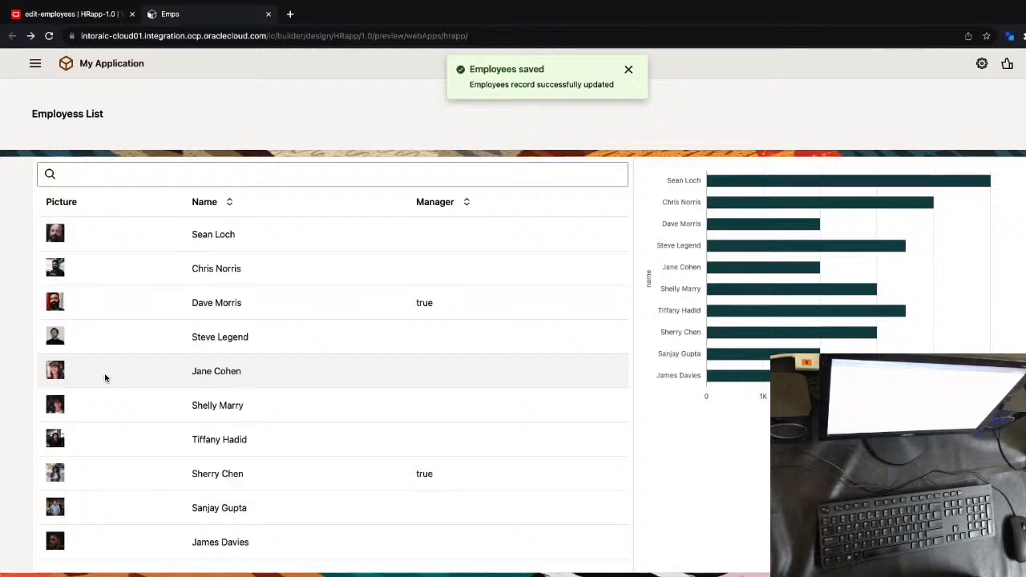
Open the Depts page in the preview and select the Sales department to examine its details
left_click(36, 64)
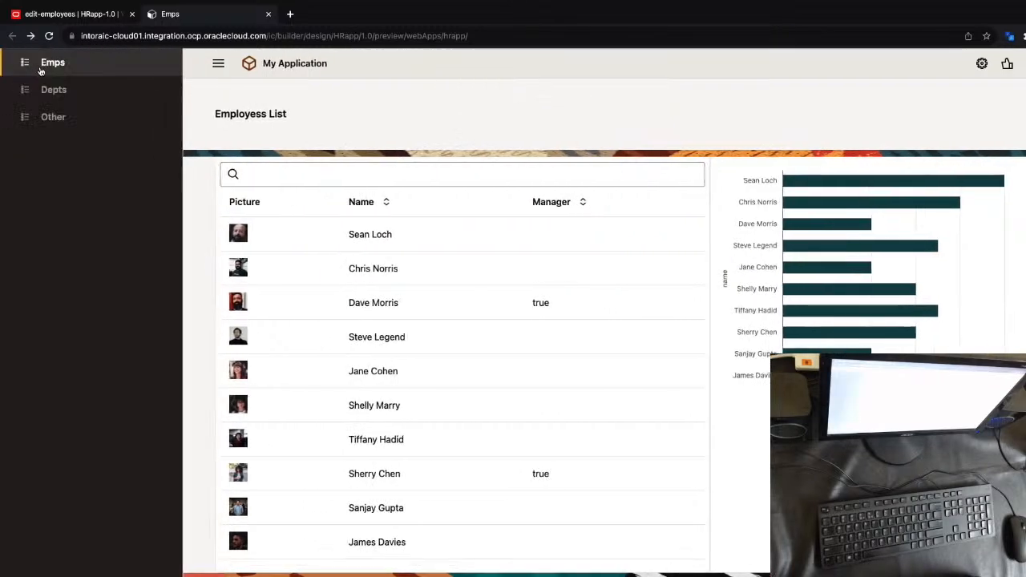
left_click(47, 90)
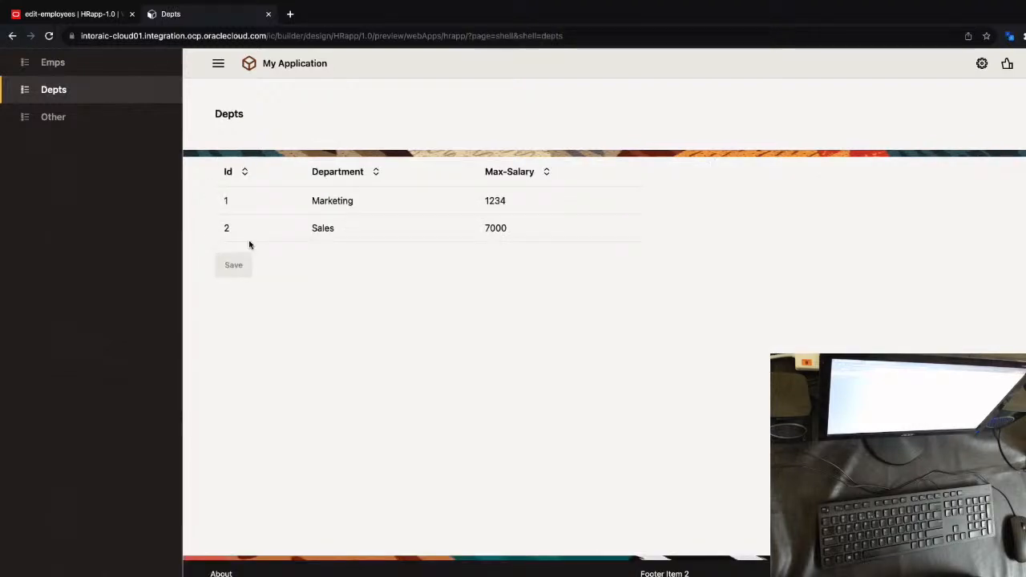
left_click(298, 233)
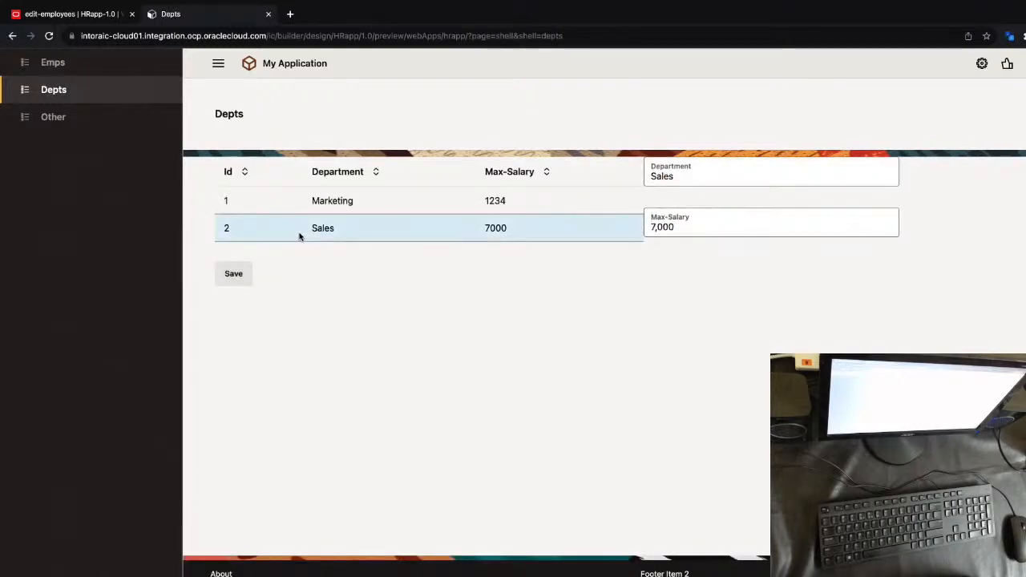
Return to the HRapp editor and stage the application, populating Stage with the Development data
left_click(117, 24)
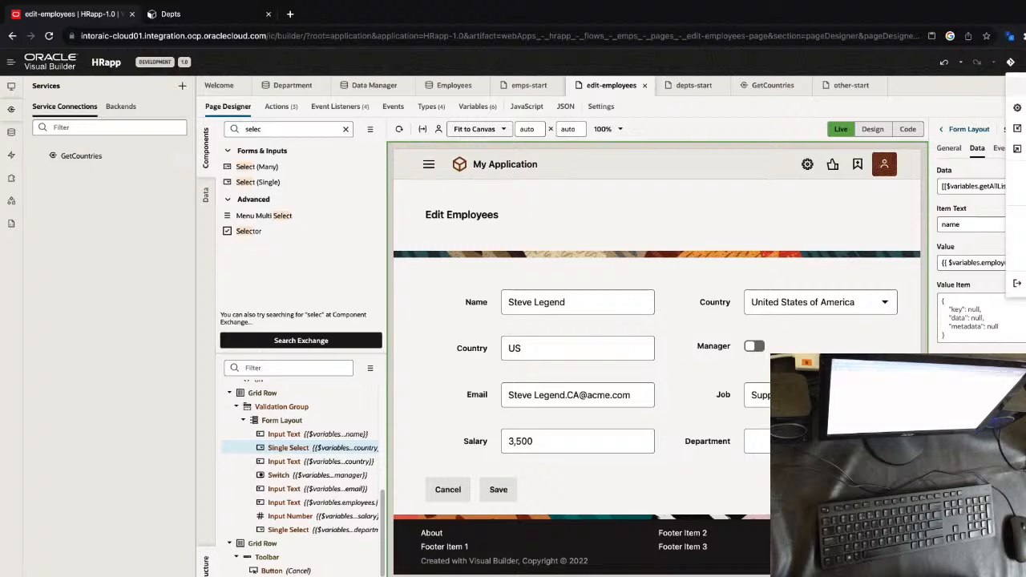
left_click(1008, 103)
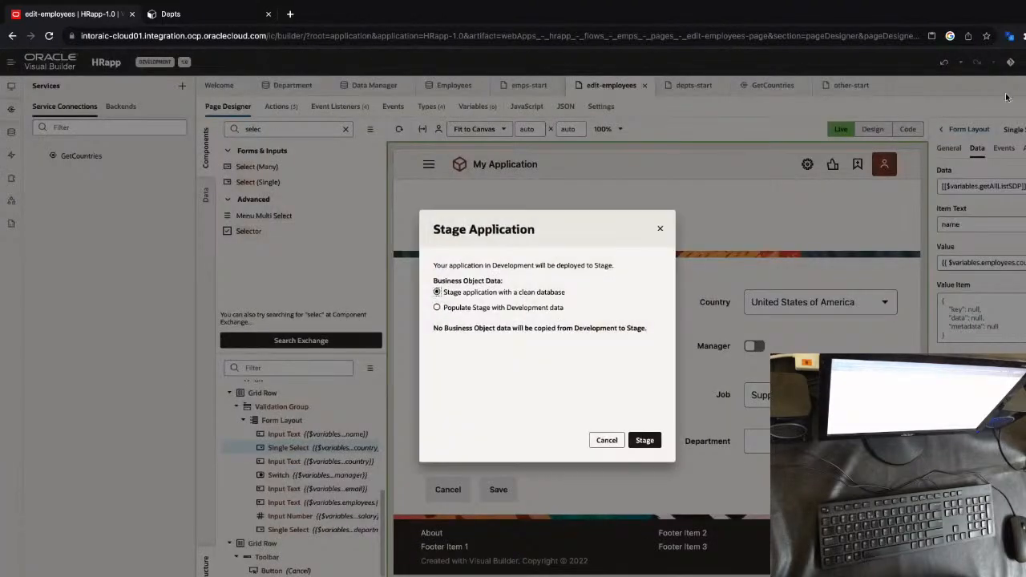
left_click(547, 310)
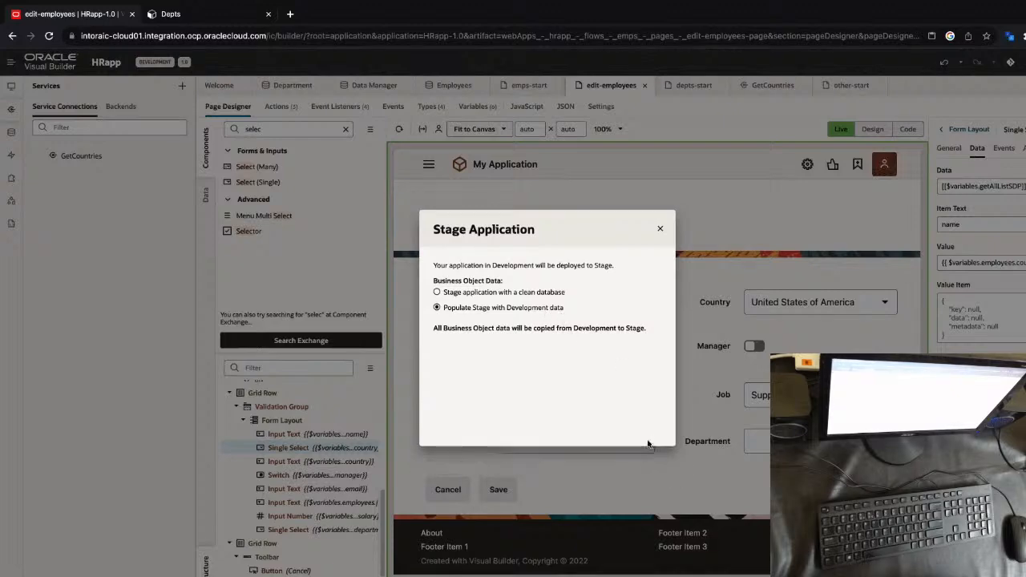
key("Left")
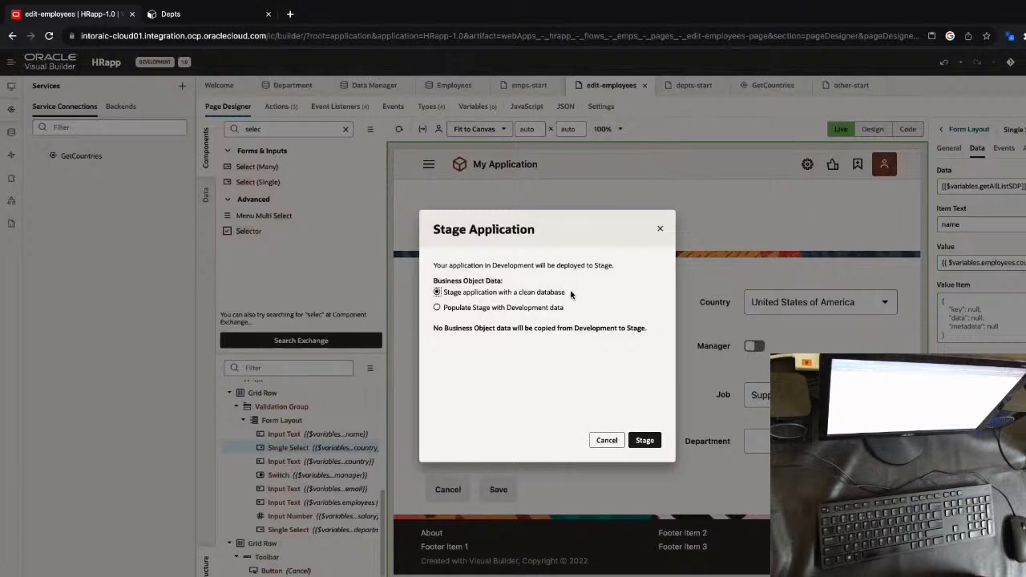
left_click(548, 312)
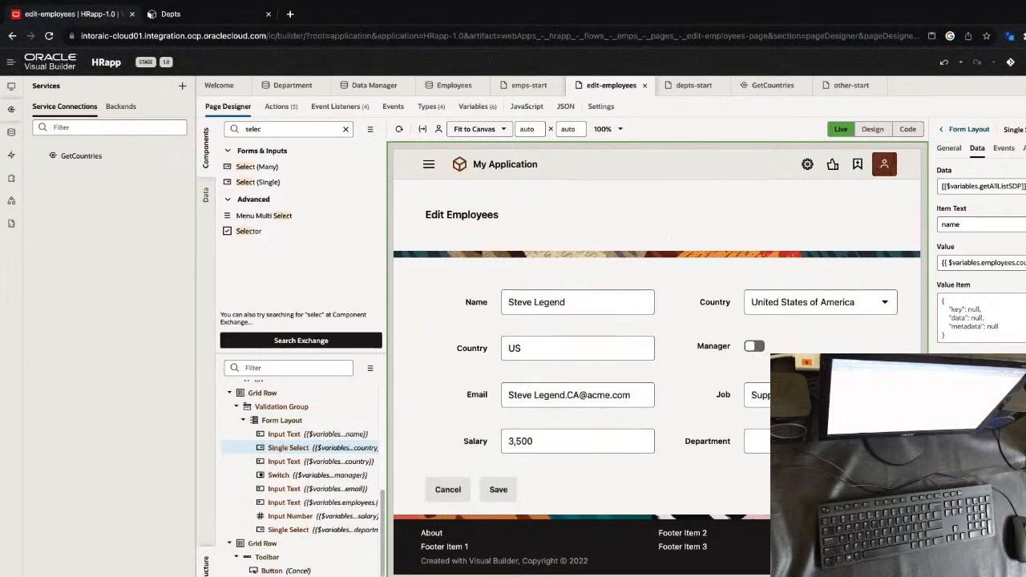
Open the staged application and examine the version number in its web address
left_click(1024, 62)
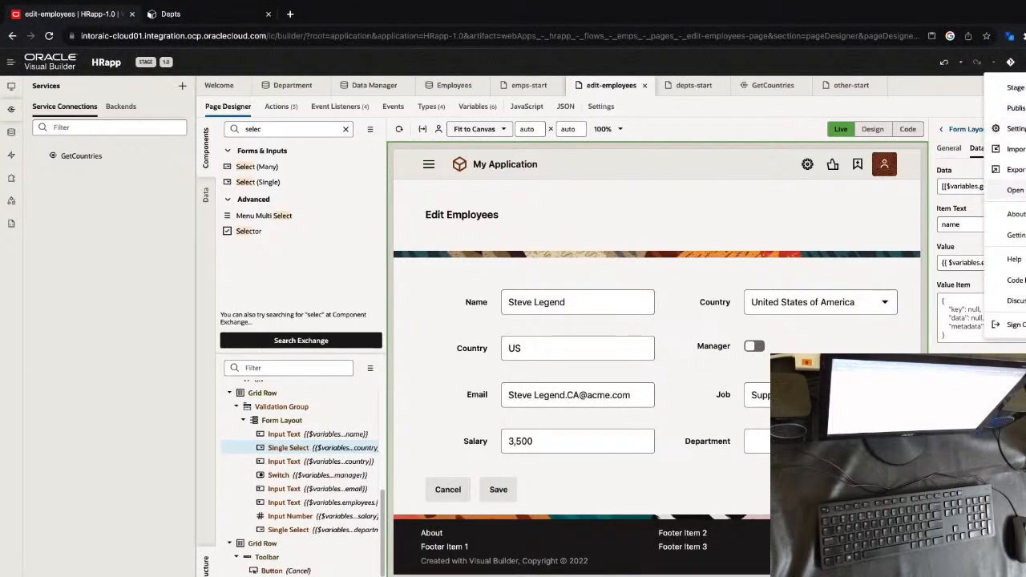
left_click(1014, 190)
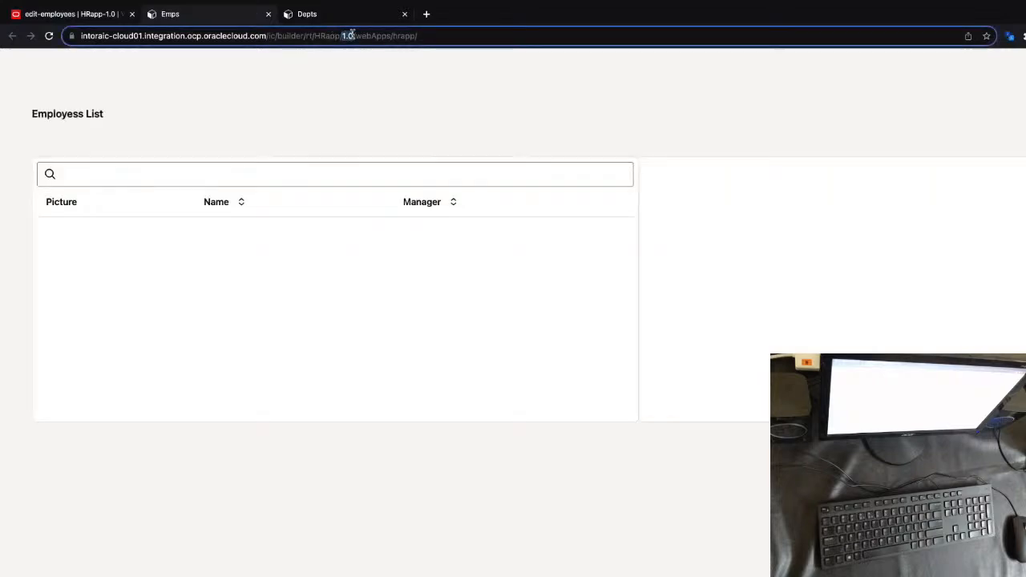
left_click_drag(343, 35, 378, 46)
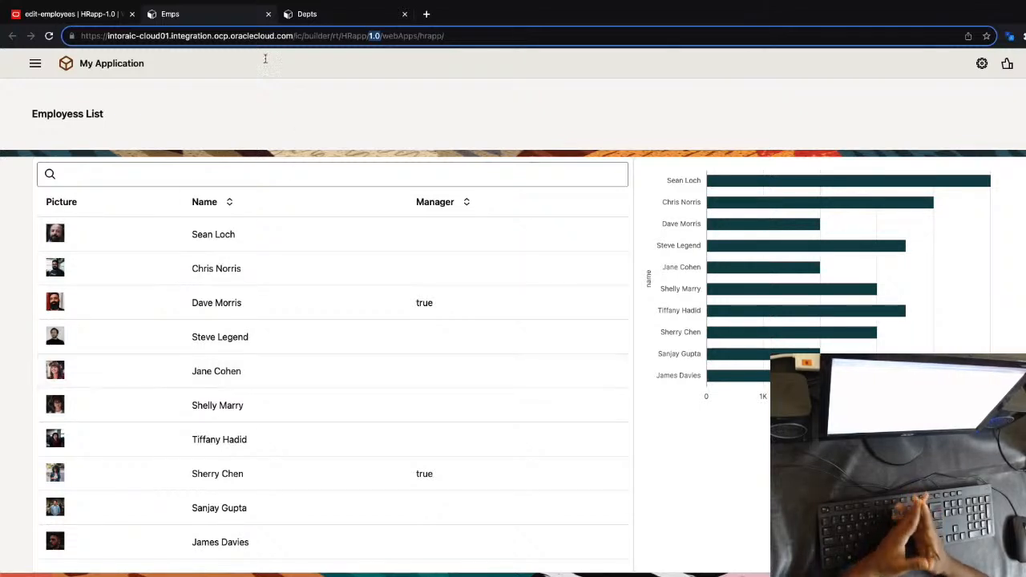
Publish the staged HRapp application with the data from Stage included, and go back to the Visual Applications list
left_click(88, 16)
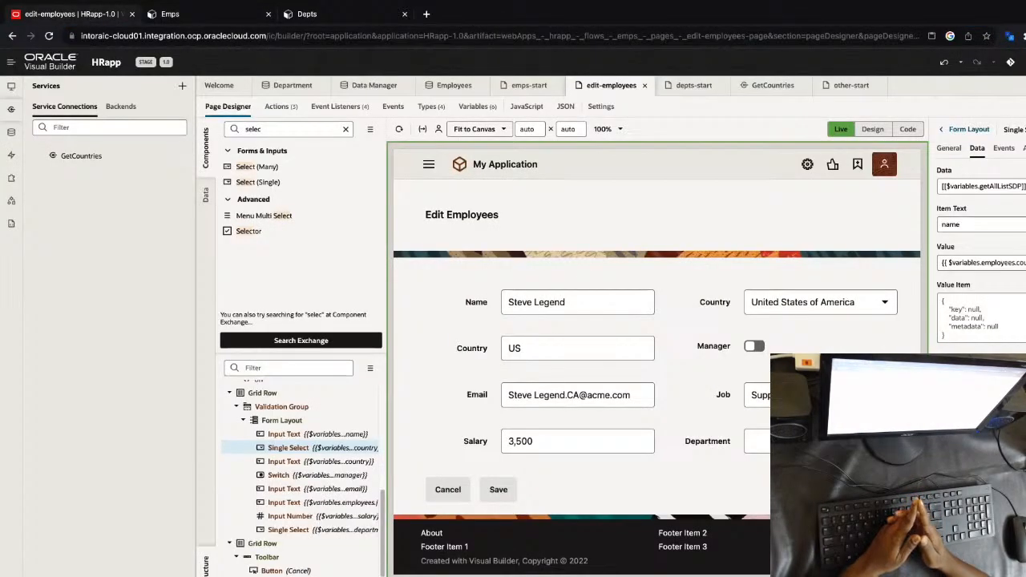
left_click(1009, 62)
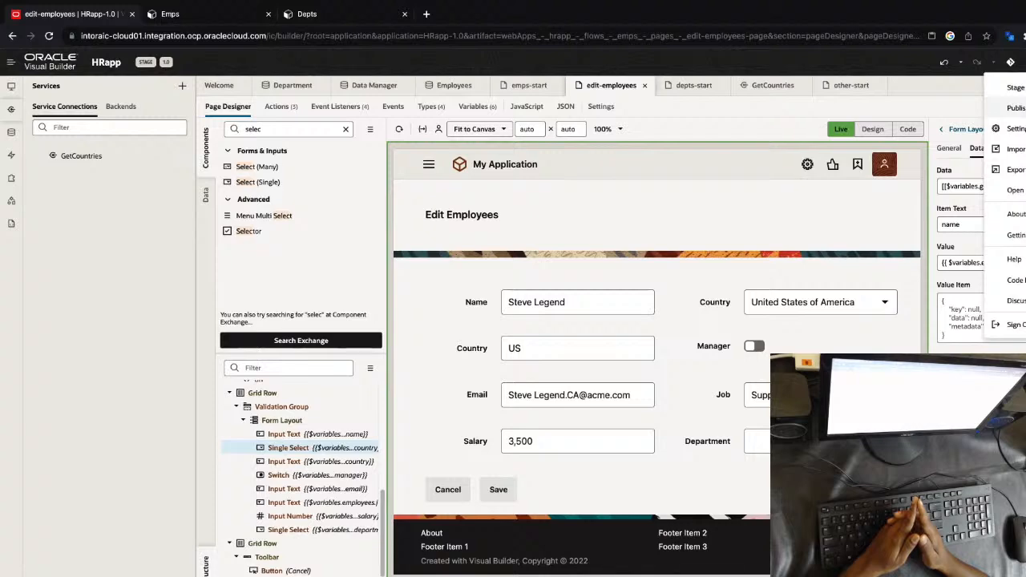
left_click(1015, 109)
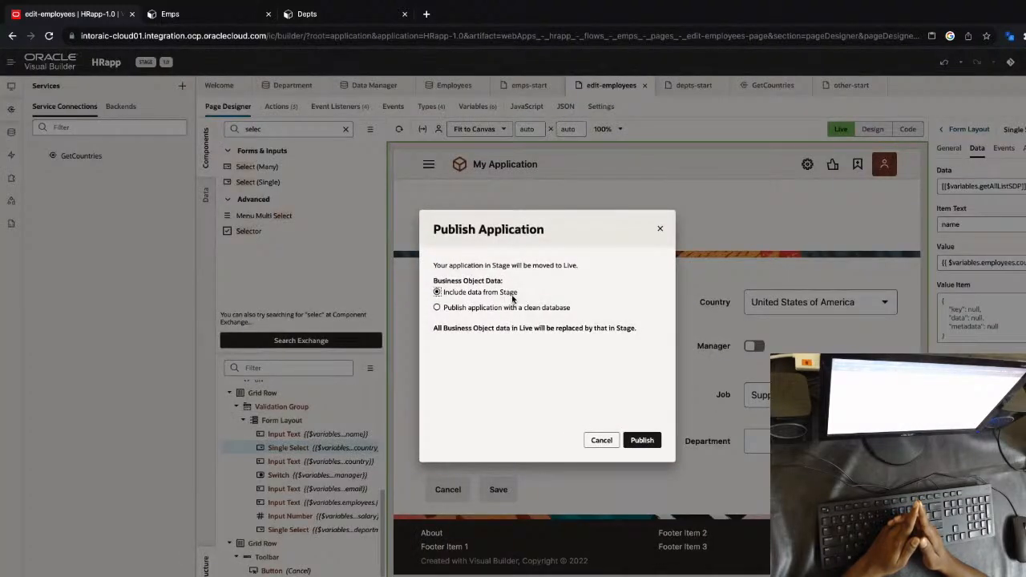
left_click(642, 441)
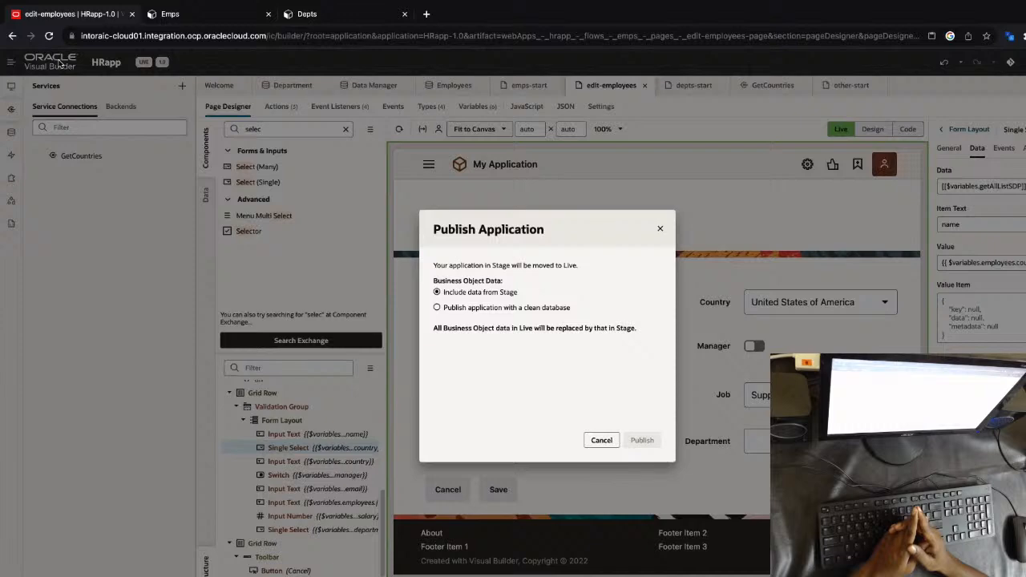
left_click(658, 229)
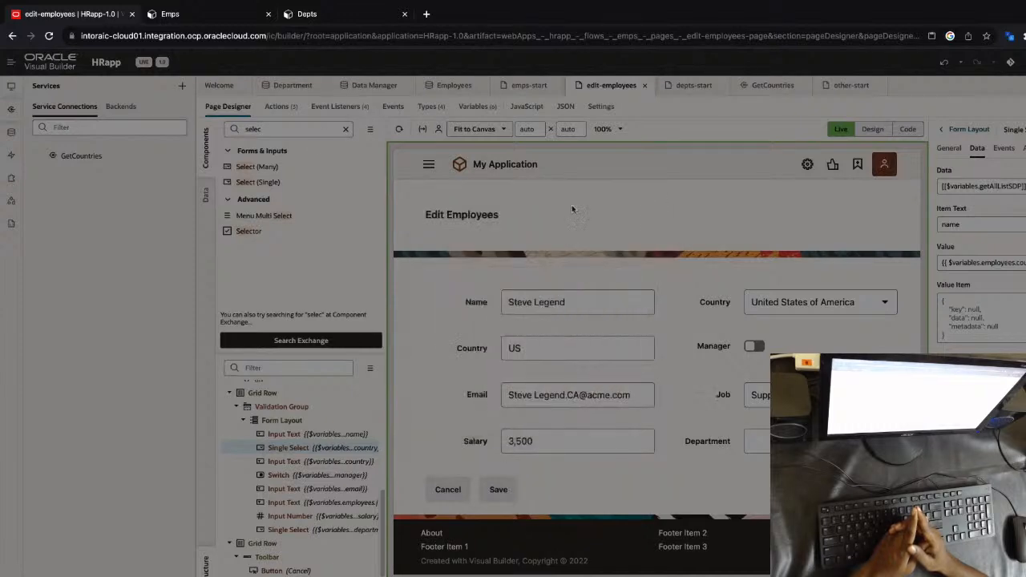
left_click(57, 68)
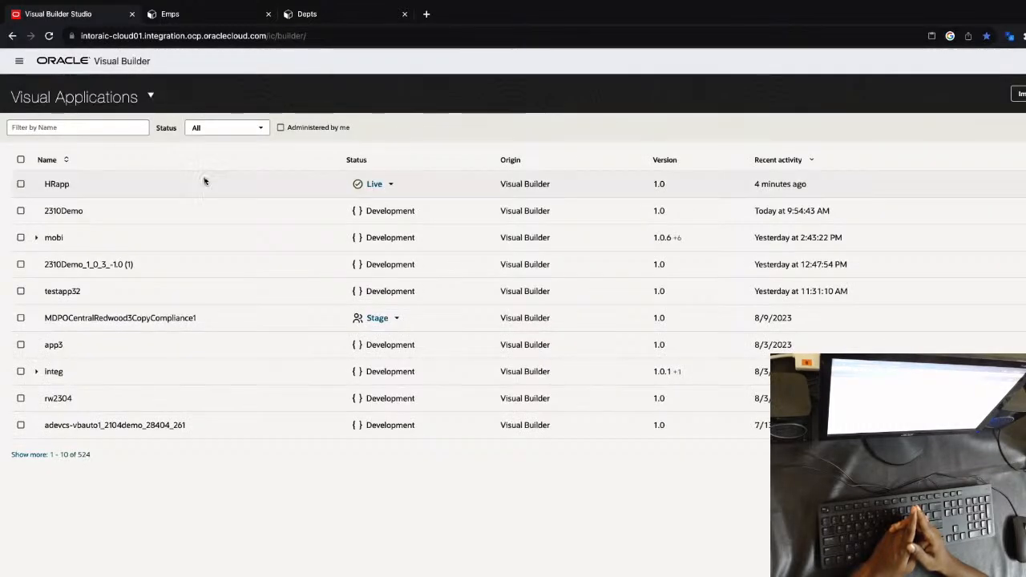
Open the live HRapp application and examine the live segment of its web address
left_click(377, 186)
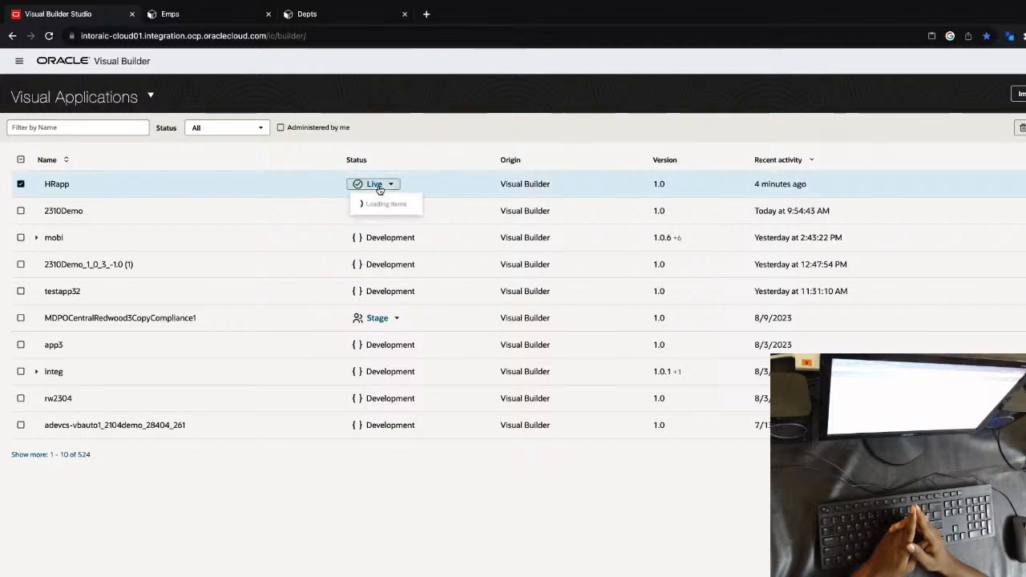
left_click(363, 208)
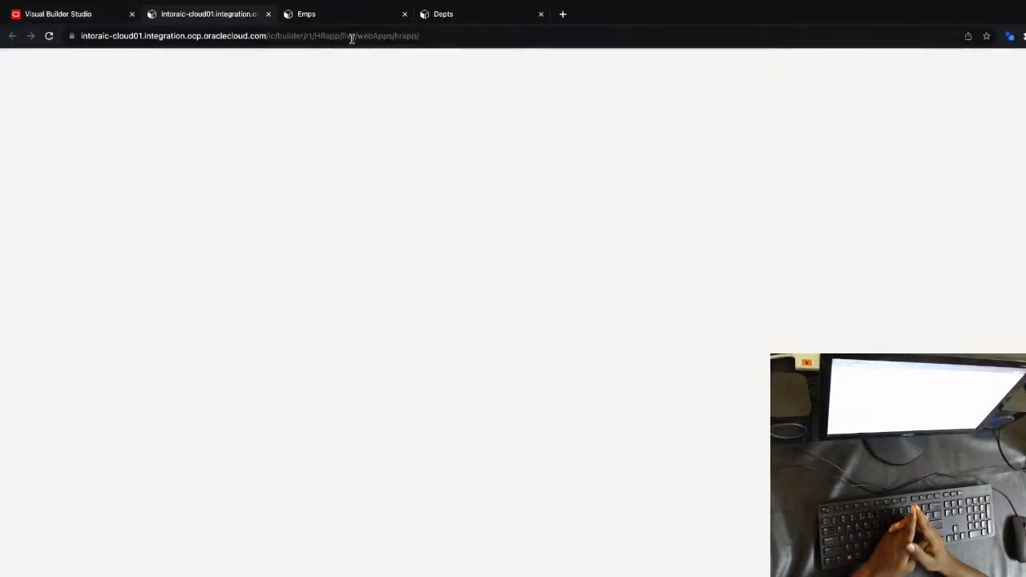
double_click(351, 36)
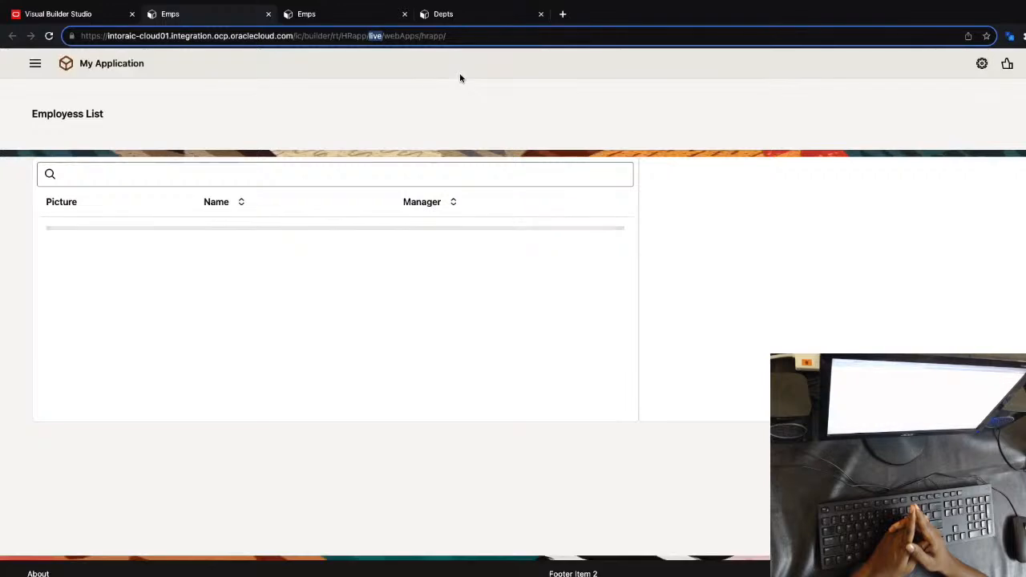
Return to the Visual Applications list and create a new version 1.0.1 of HRapp
left_click(96, 15)
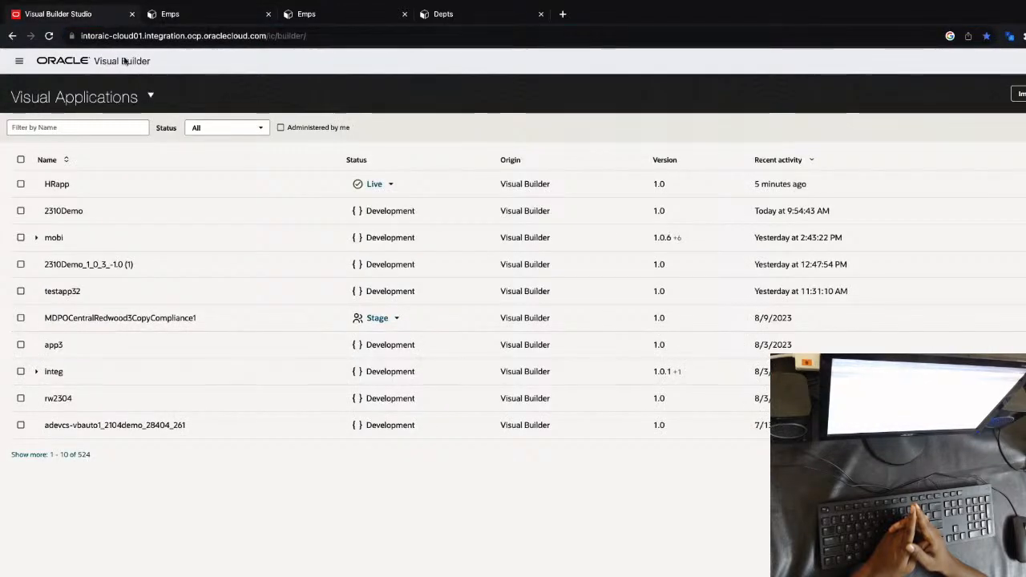
left_click(356, 183)
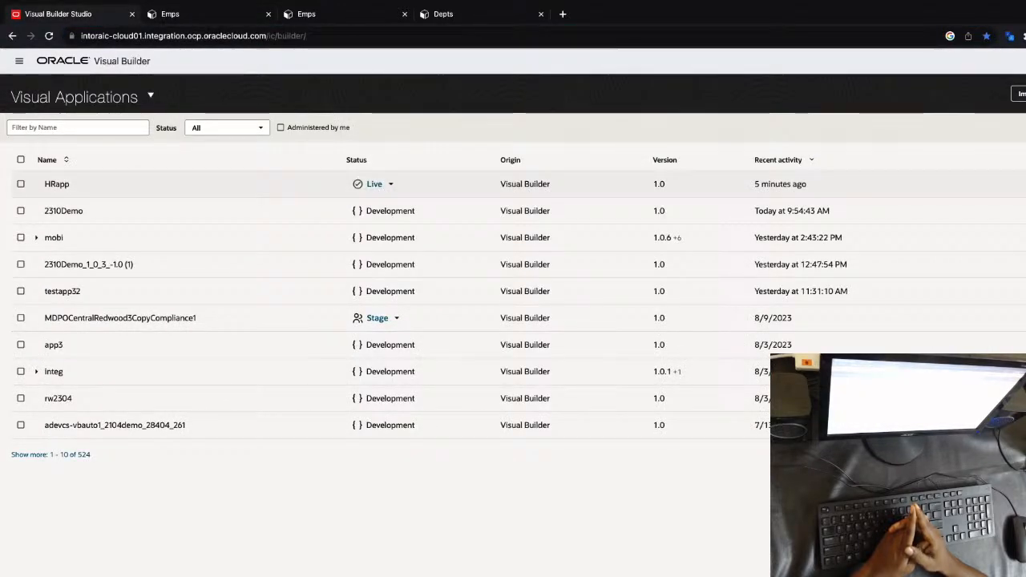
left_click(1023, 291)
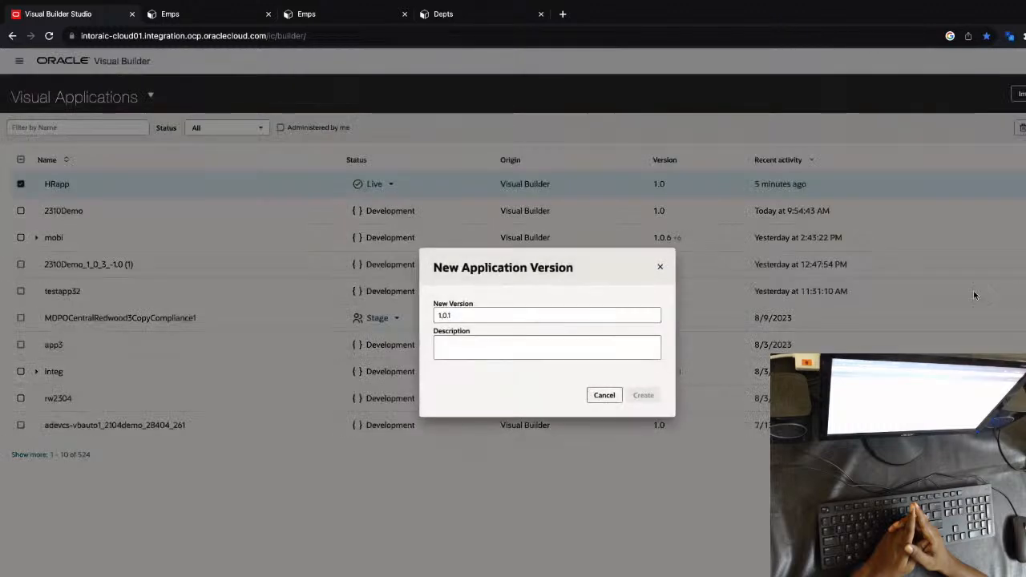
left_click(645, 394)
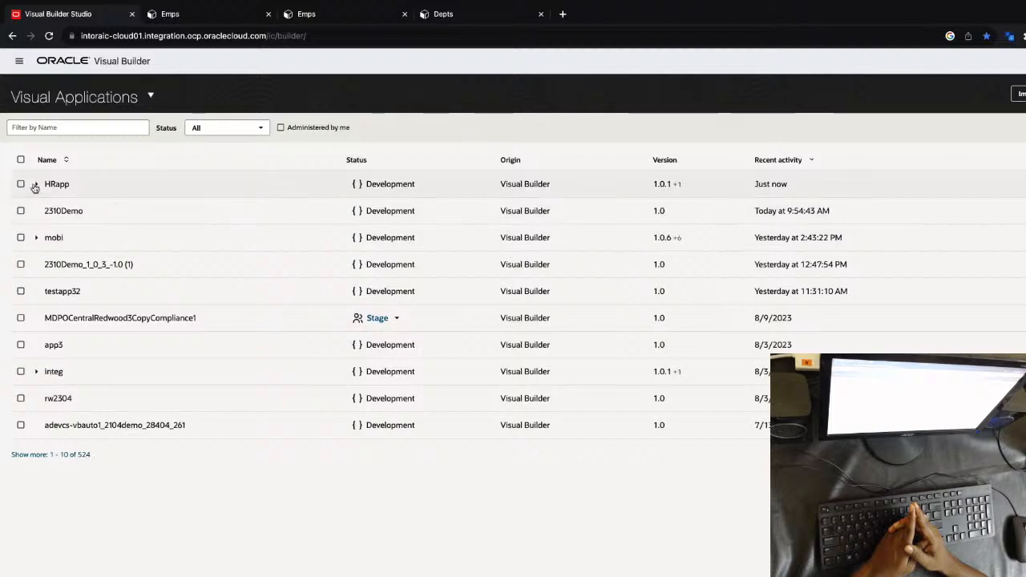
Expand the HRapp versions, then open version 1.0.1 and its emps-start page under the emps flow
left_click(36, 185)
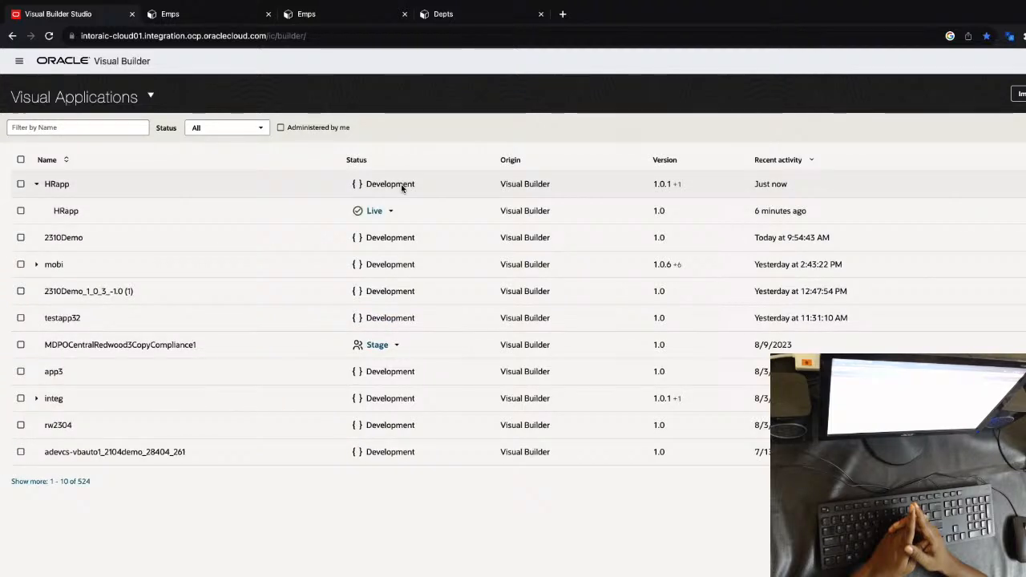
left_click(62, 184)
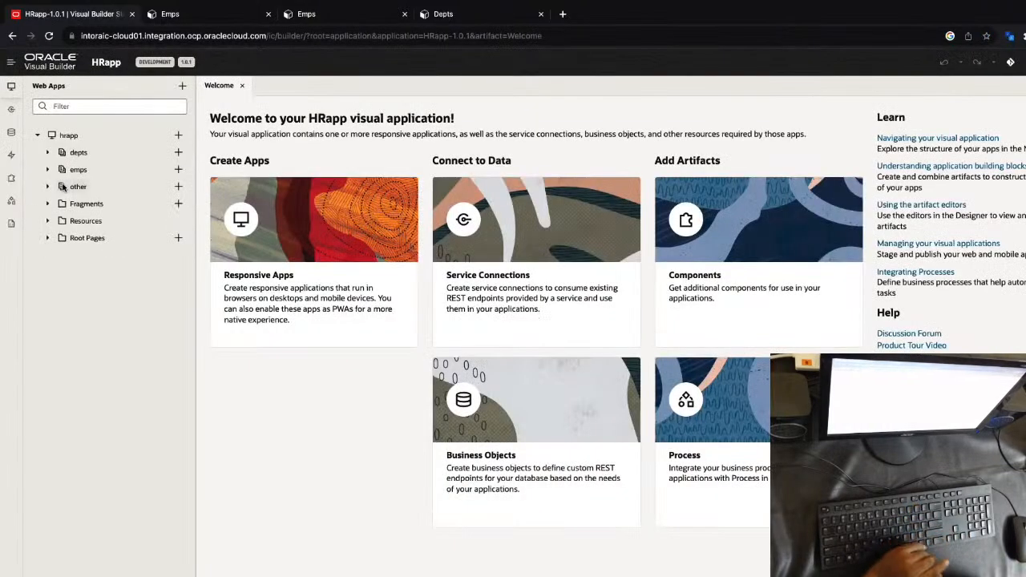
left_click(48, 169)
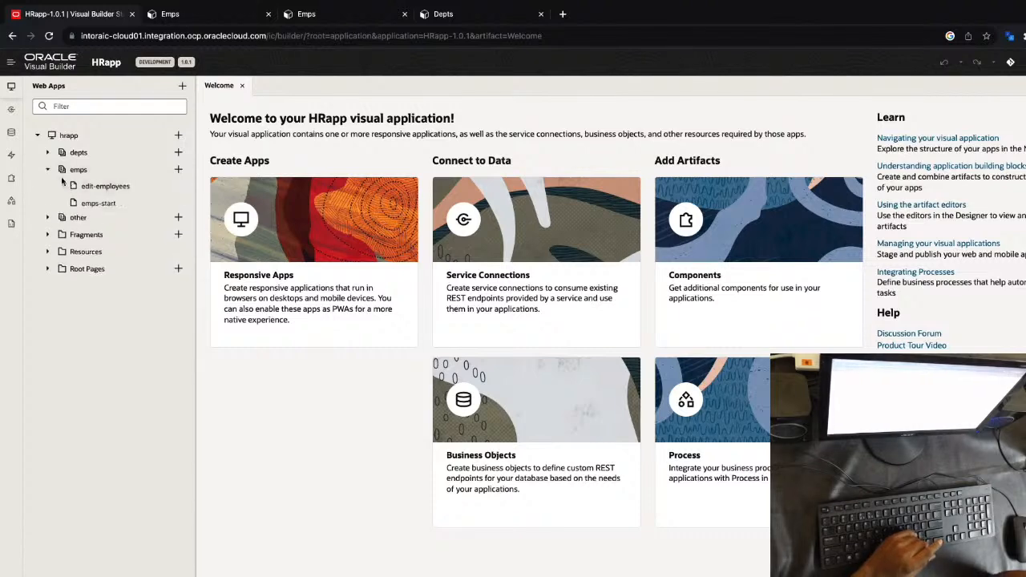
left_click(79, 203)
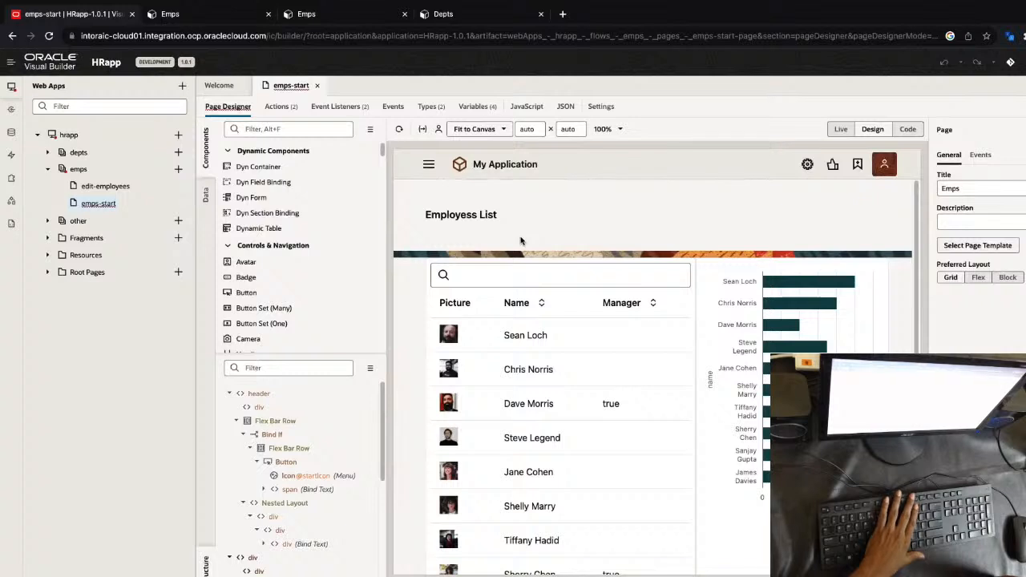
Set the width and height of the employee image in the table's Picture column to 80 each
left_click(449, 335)
left_click(937, 225)
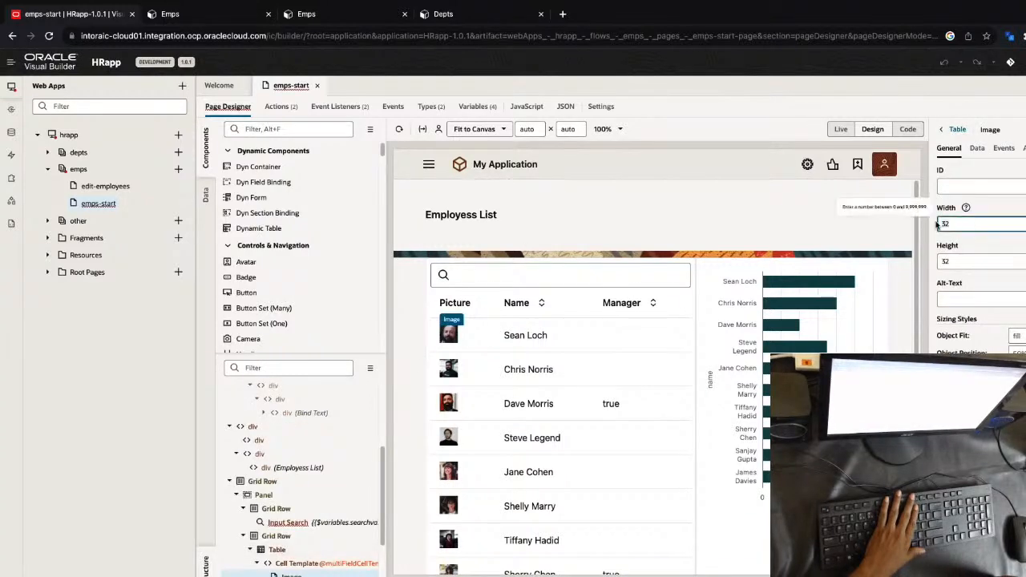
type("80")
key("Tab")
type("80")
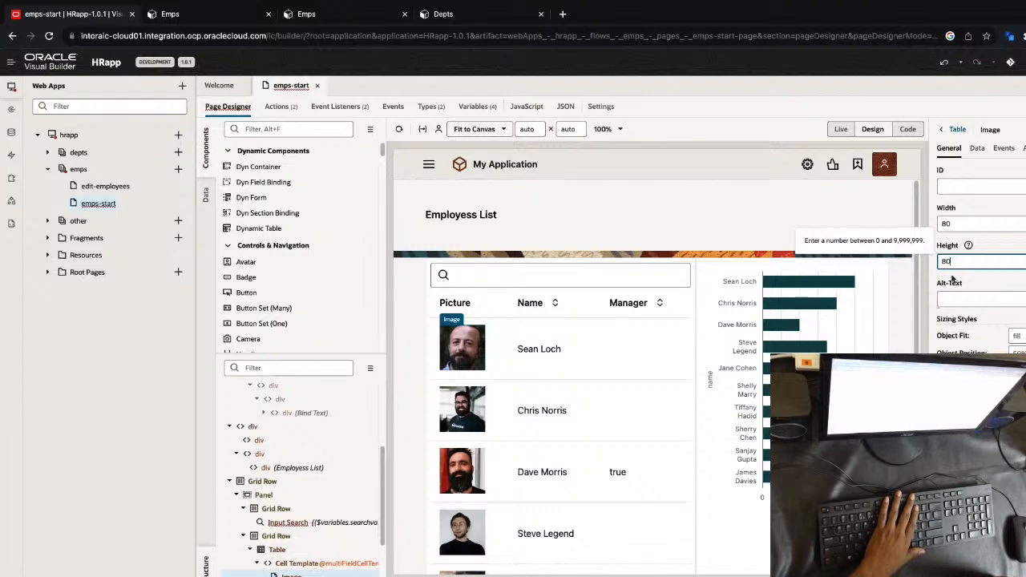
Stage HRapp version 1.0.1, populating Stage with the Development data
left_click(1010, 62)
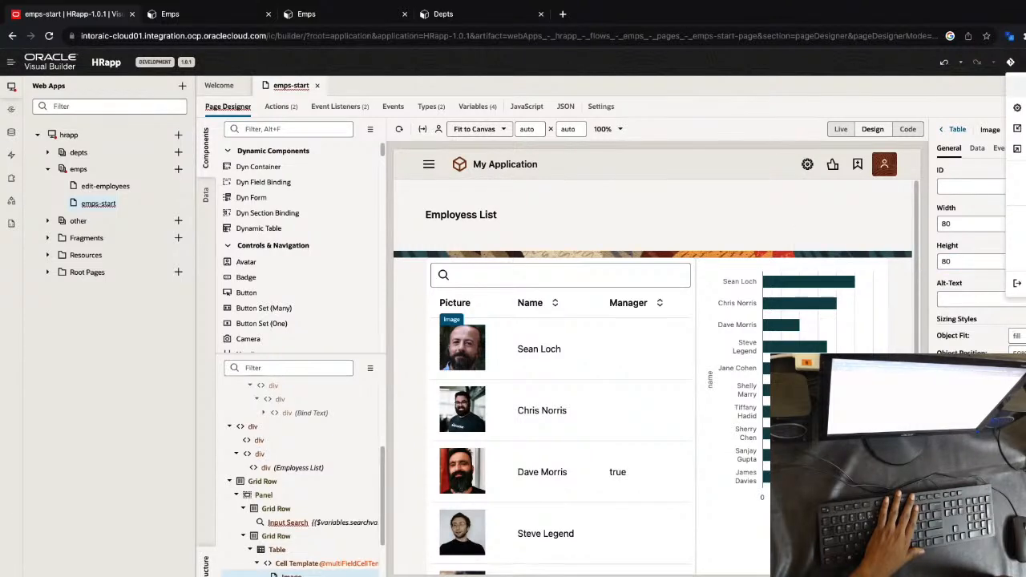
left_click(1016, 108)
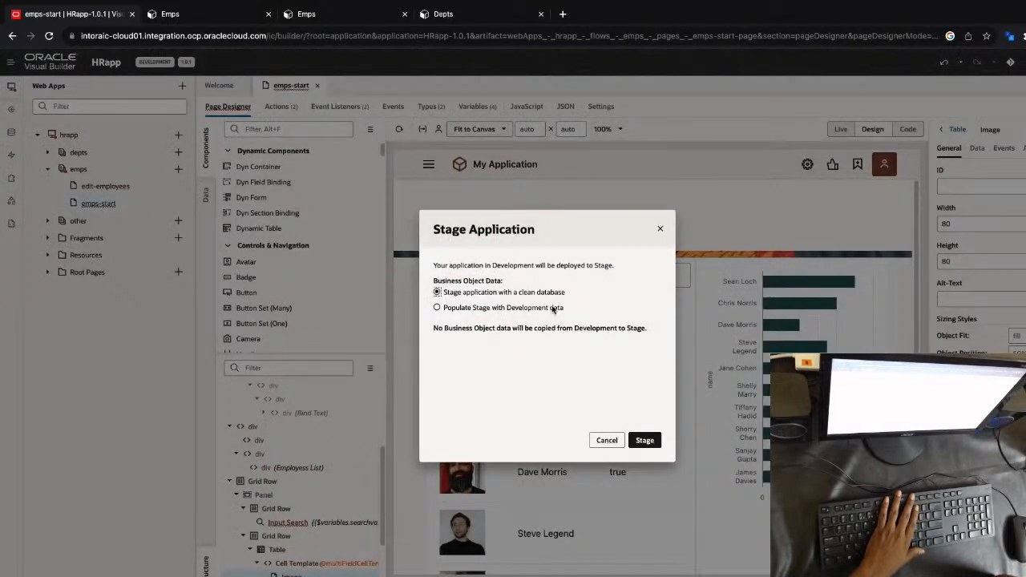
left_click(552, 308)
left_click(644, 440)
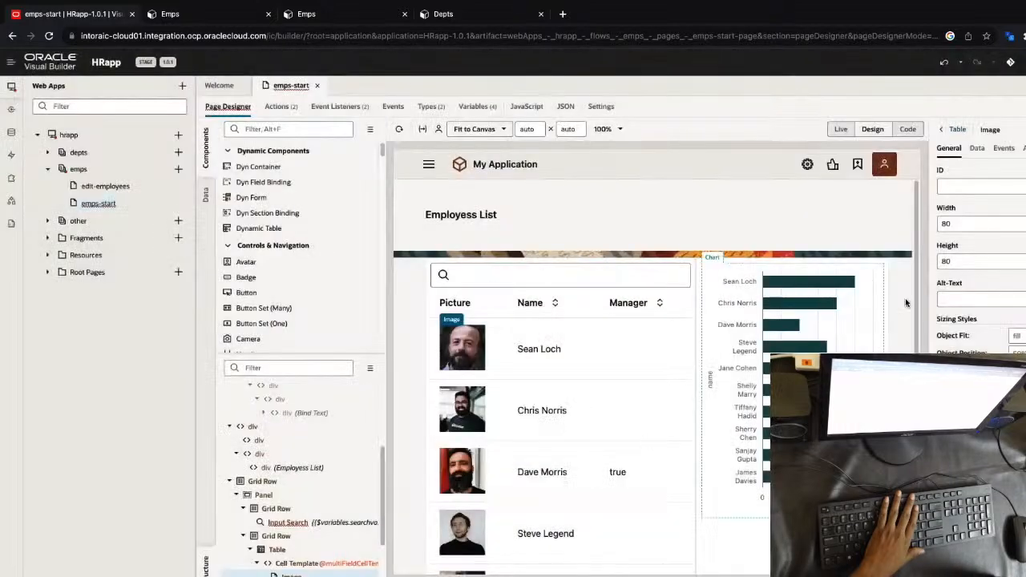
Publish HRapp version 1.0.1 keeping the existing data in Live, and reload the live Employees page
left_click(1010, 61)
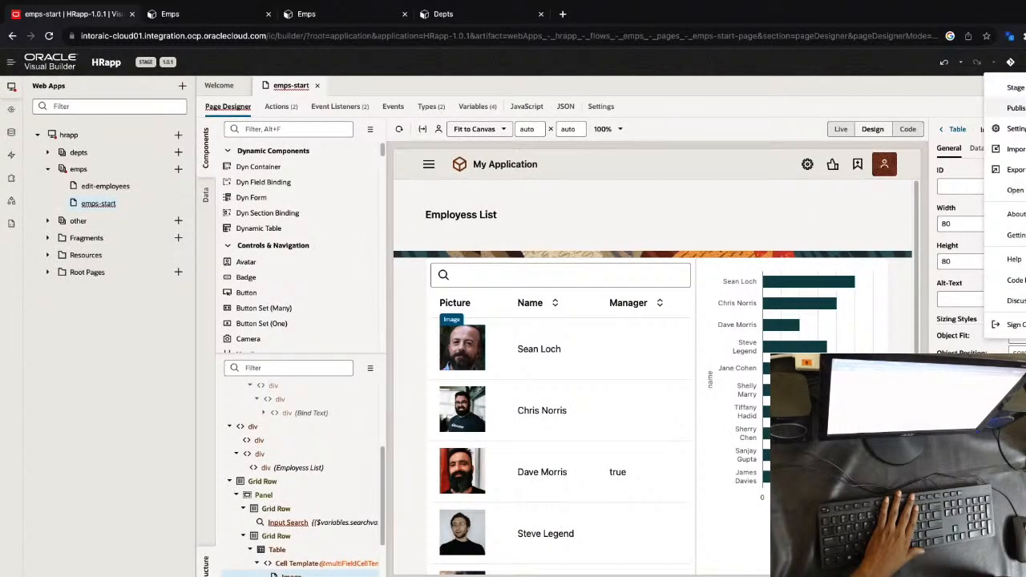
left_click(1012, 102)
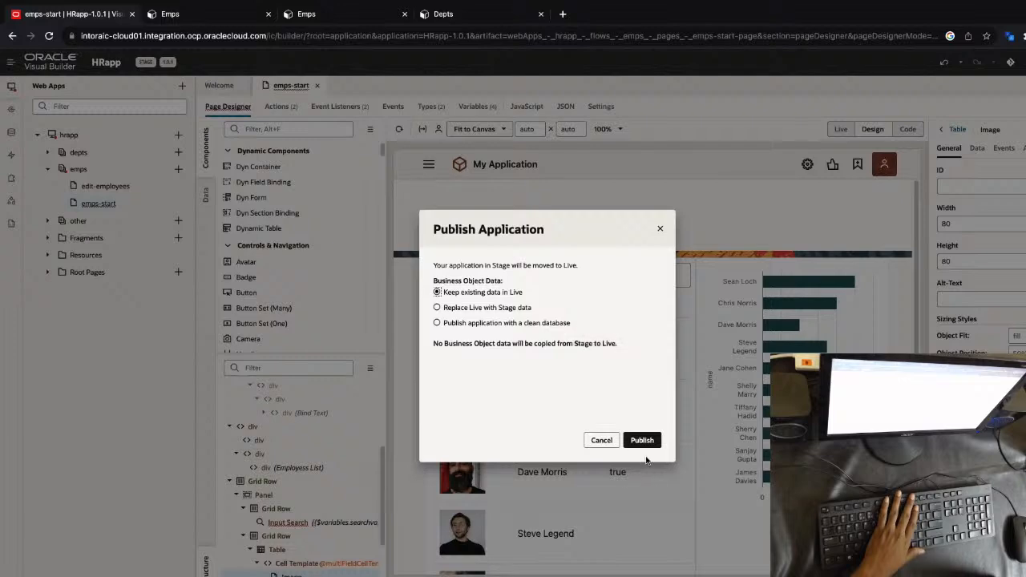
left_click(643, 439)
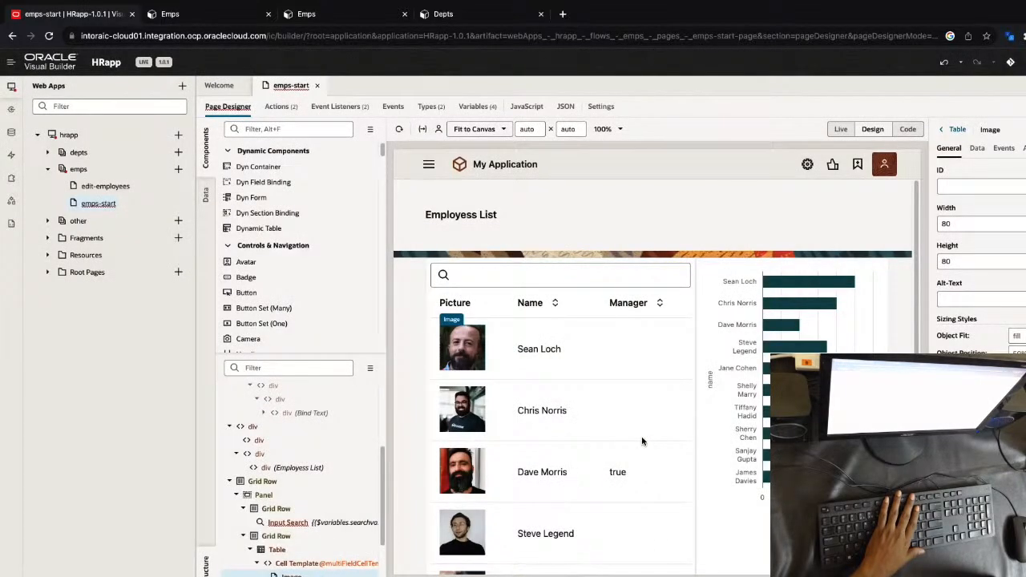
key("ctrl+Tab")
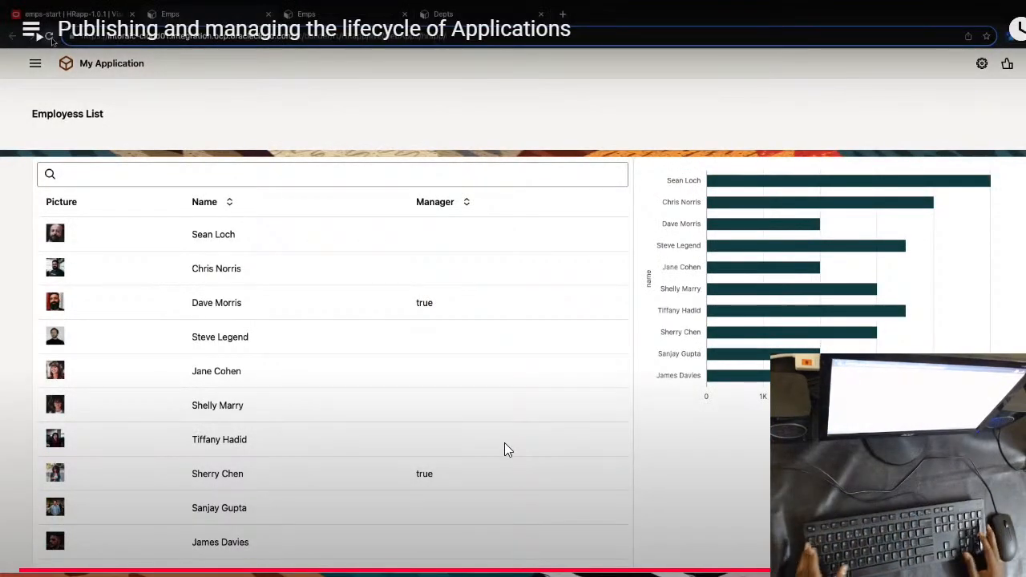
key("F5")
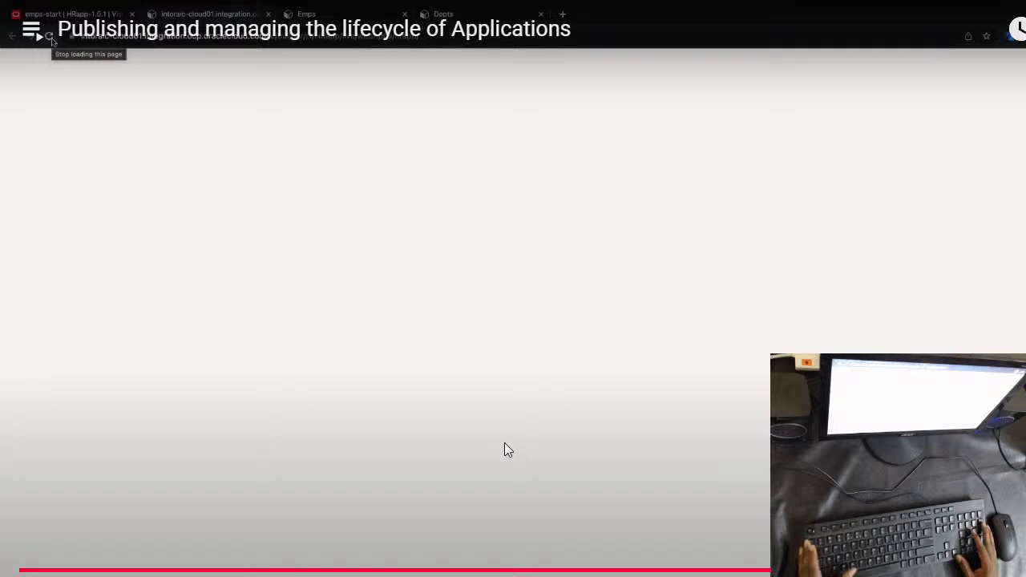